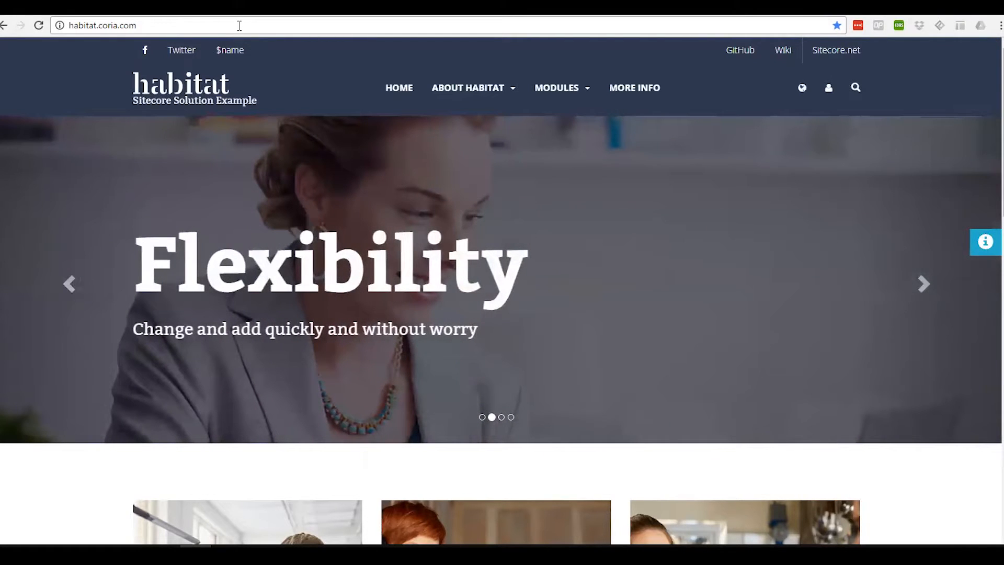
- Examine the published Habitat homepage and its teaser section
left_click(239, 26)
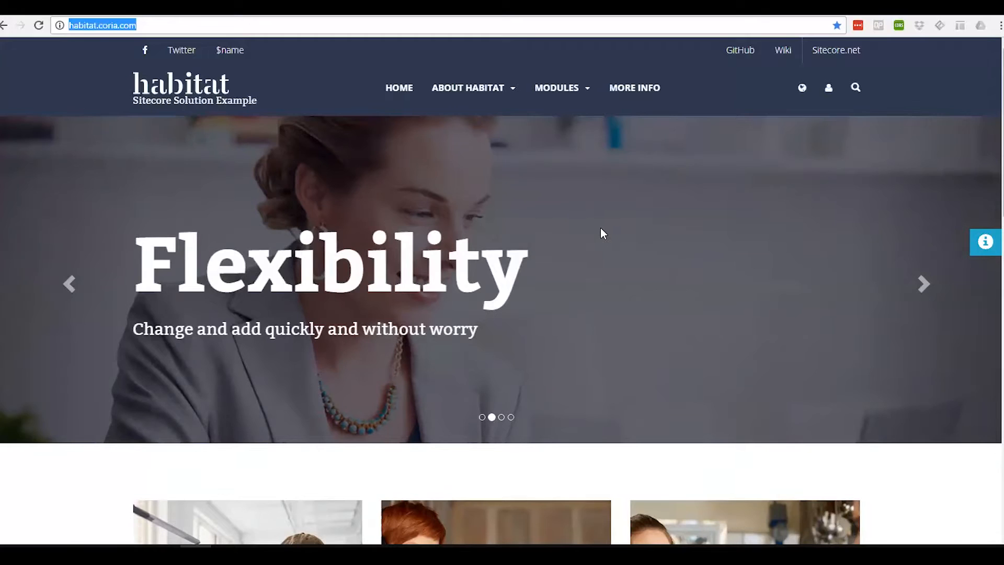
scroll(600, 229, "down", 6)
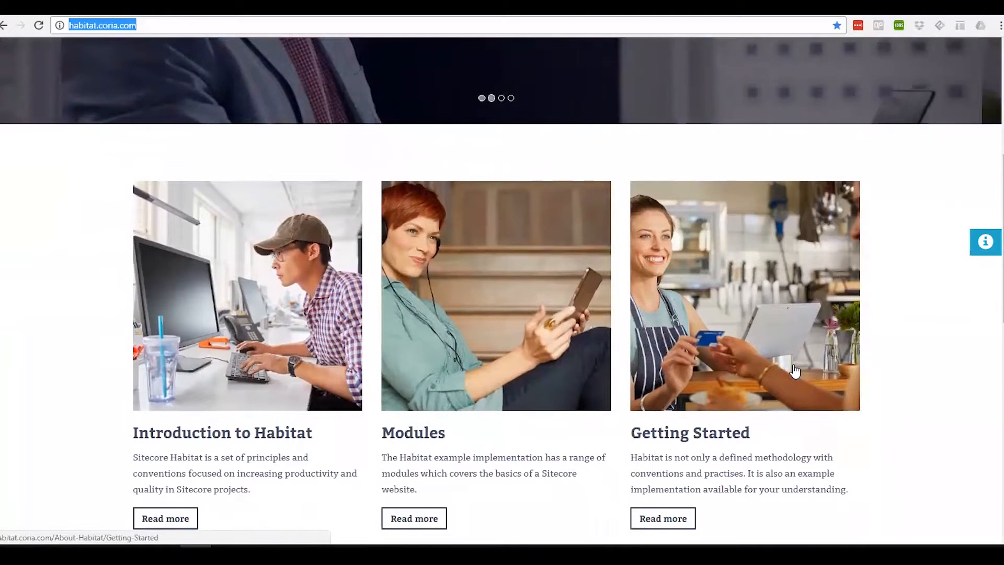
scroll(794, 370, "up", 6)
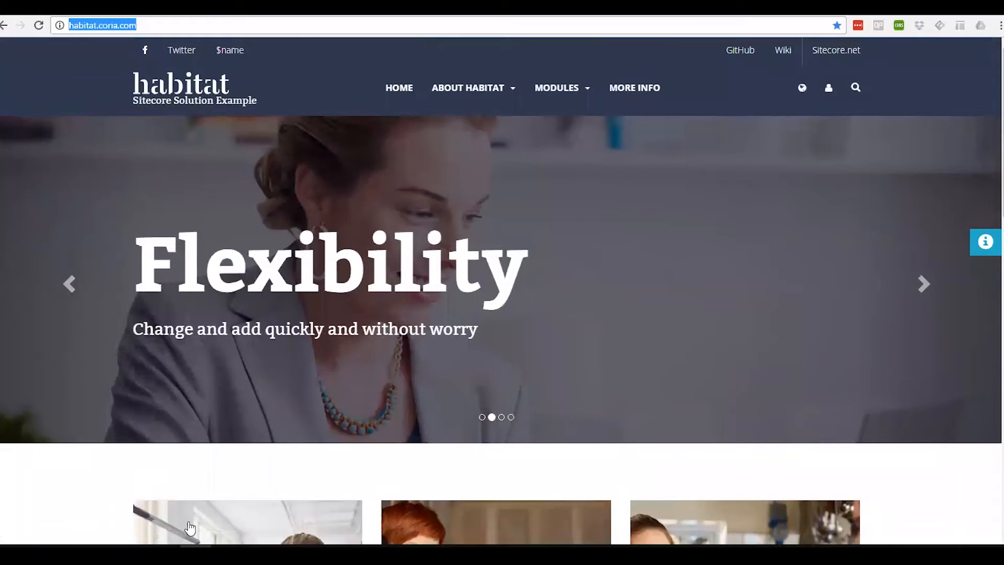
- Switch to Firefox, open habitat.coria.com/sitecore/login and log in to Sitecore
mouse_move(227, 554)
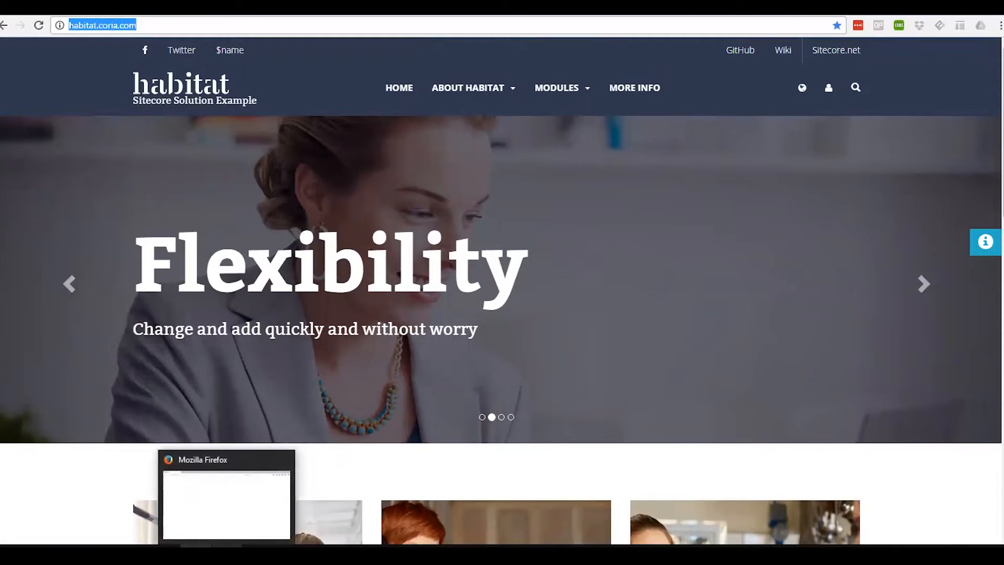
left_click(226, 553)
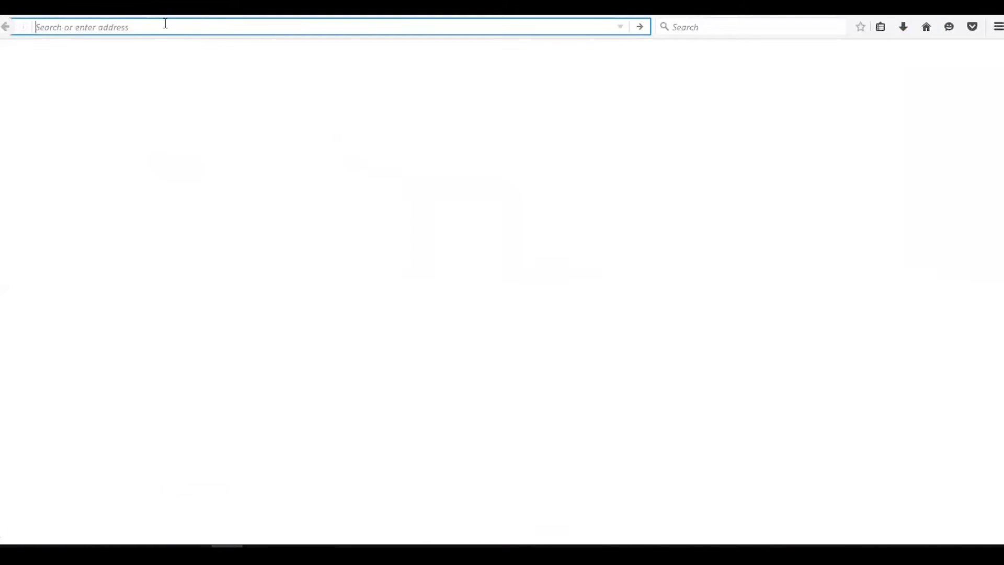
type("habitat.coria.com/")
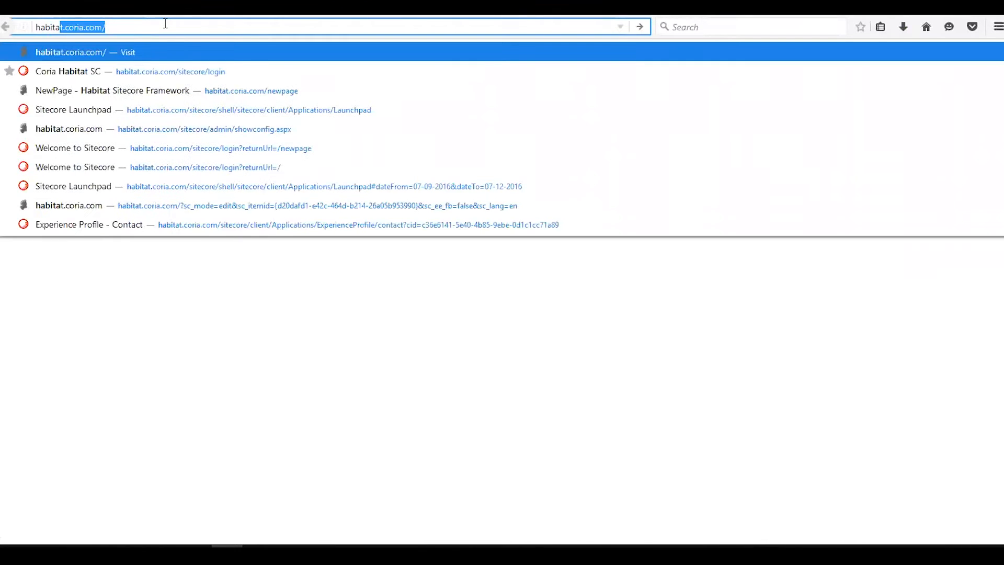
key("End")
key("Return")
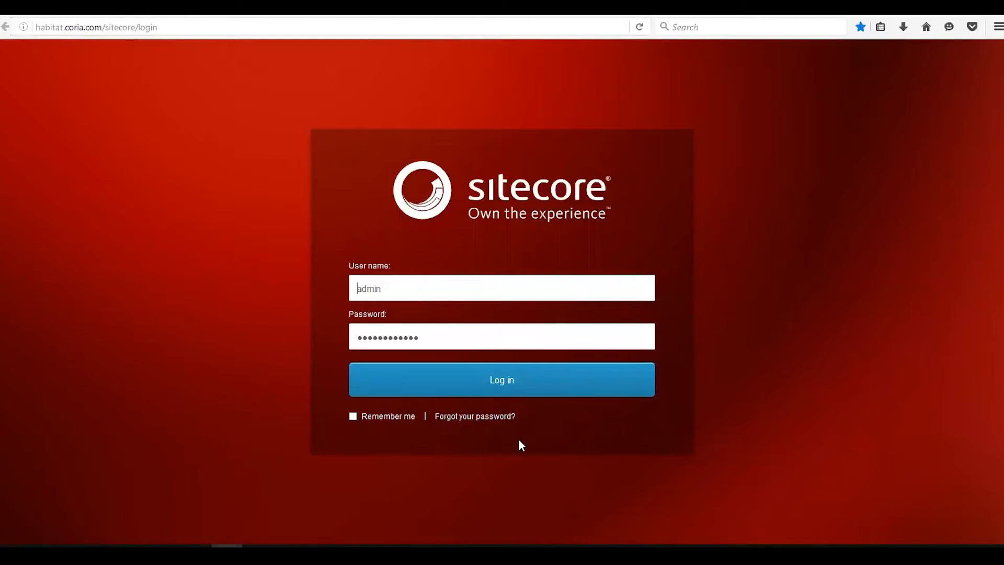
left_click(498, 389)
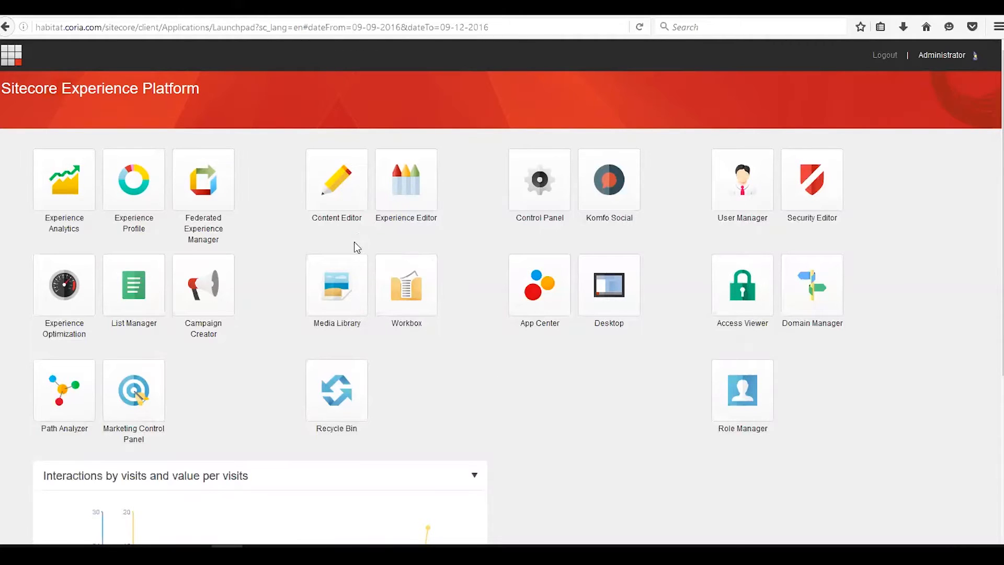
- Open the Content Editor in a new tab and return to the Launchpad
right_click(337, 188)
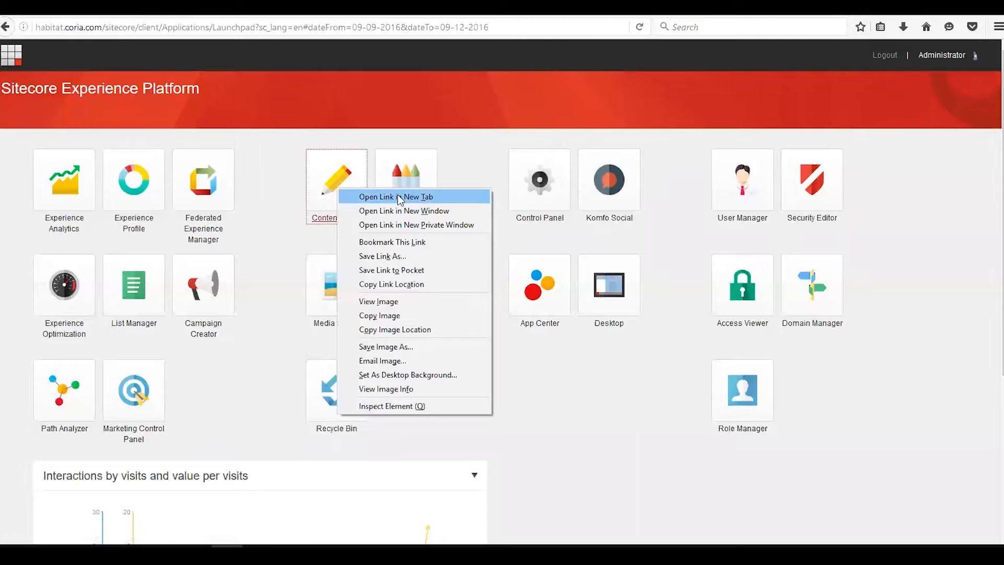
left_click(400, 199)
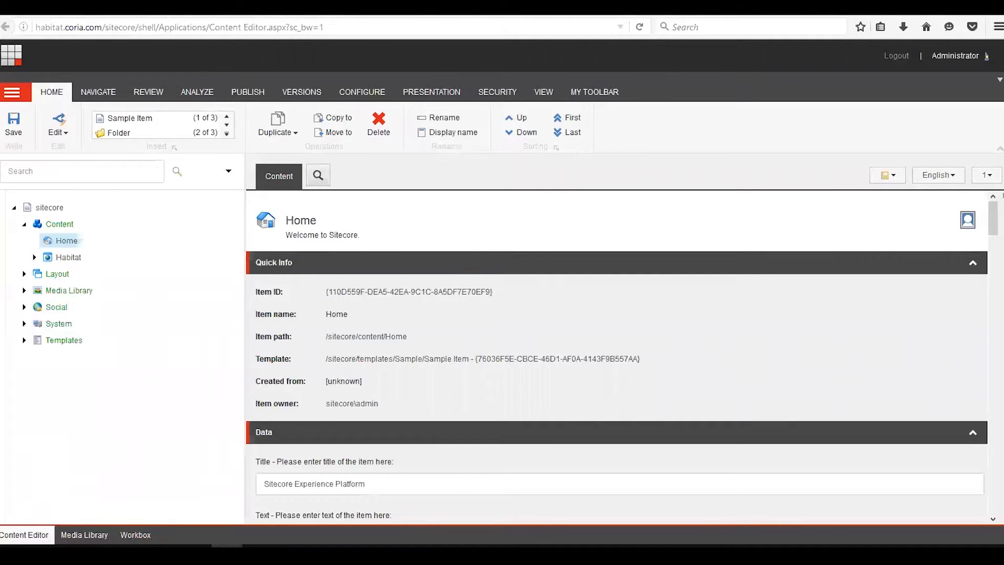
left_click(83, 9)
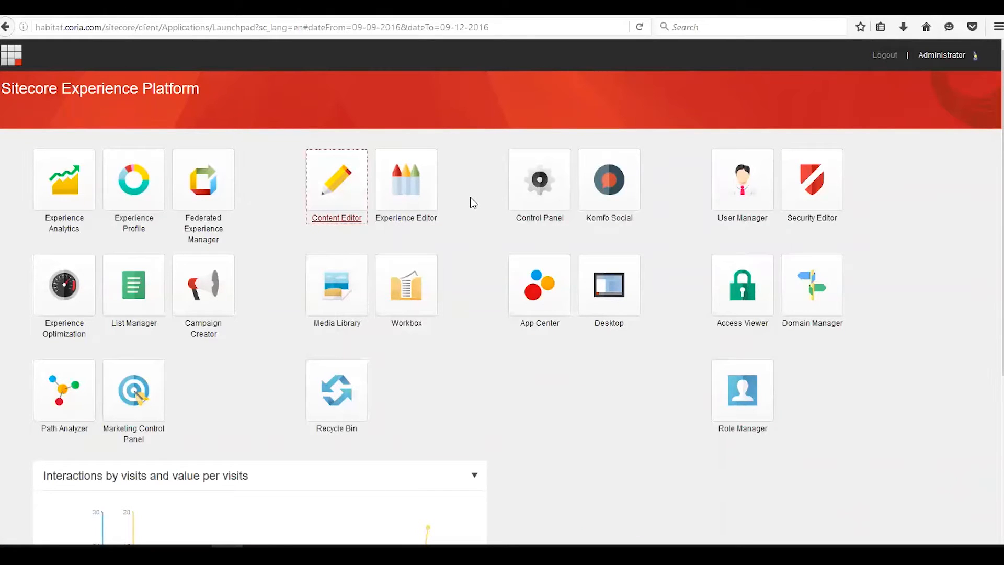
- Open the Experience Editor and browse the homepage's editable banner, image and teaser components
left_click(414, 199)
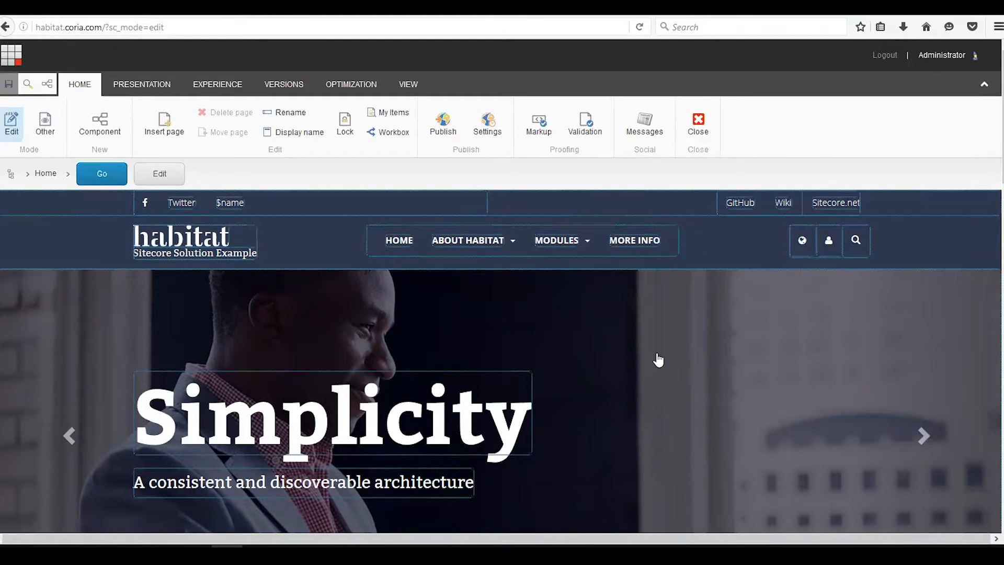
scroll(657, 356, "down", 3)
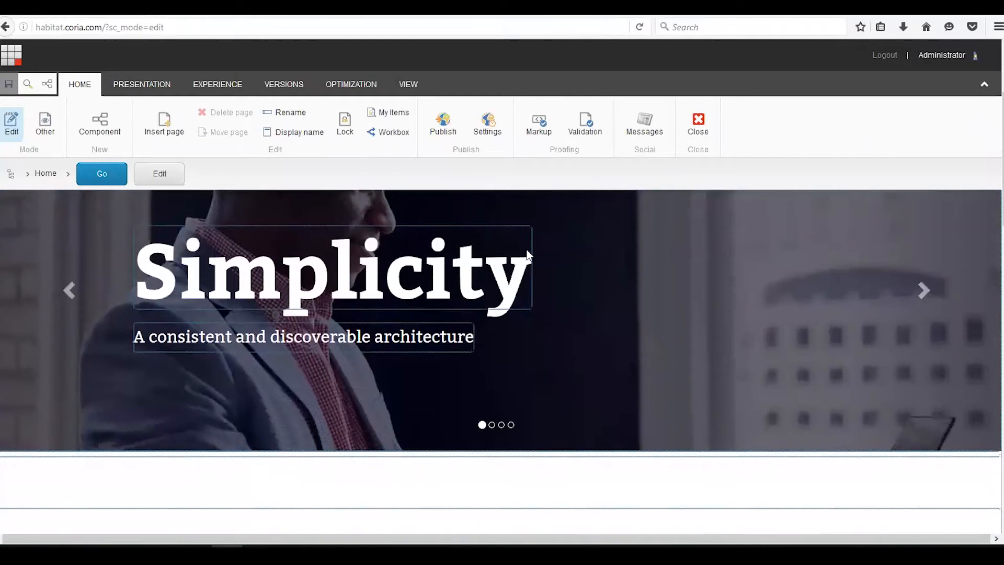
left_click(560, 267)
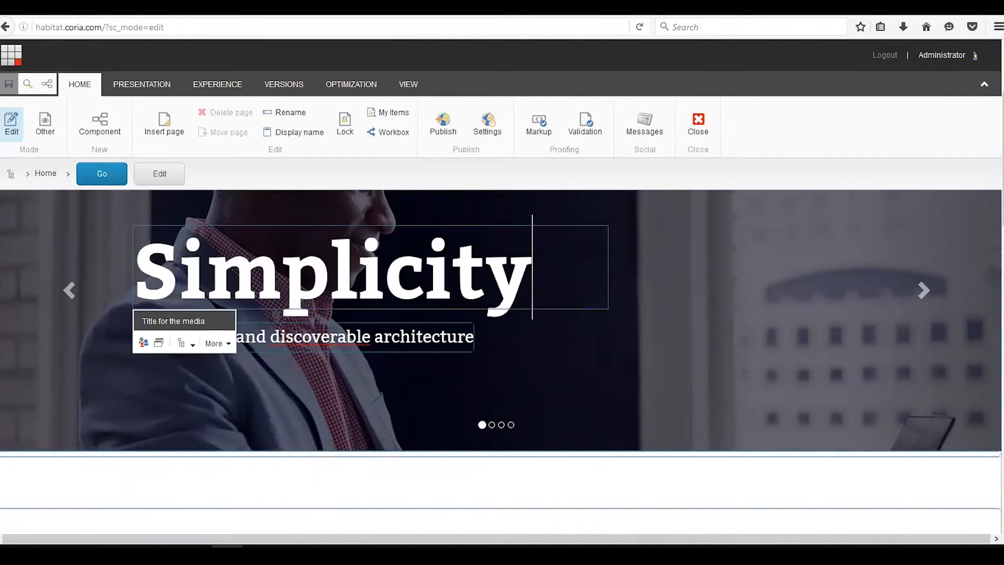
scroll(630, 331, "down", 4)
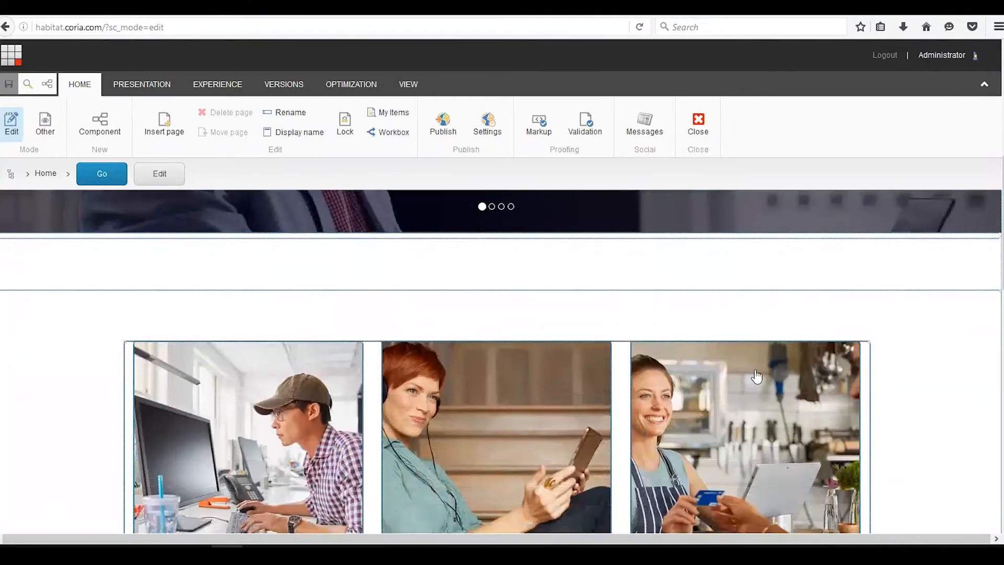
left_click(818, 408)
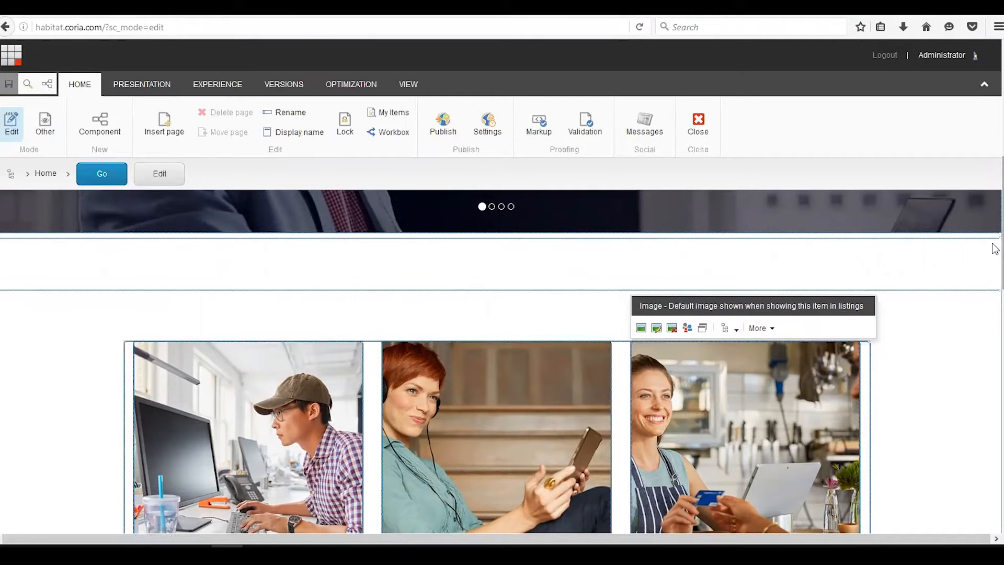
left_click_drag(993, 253, 995, 275)
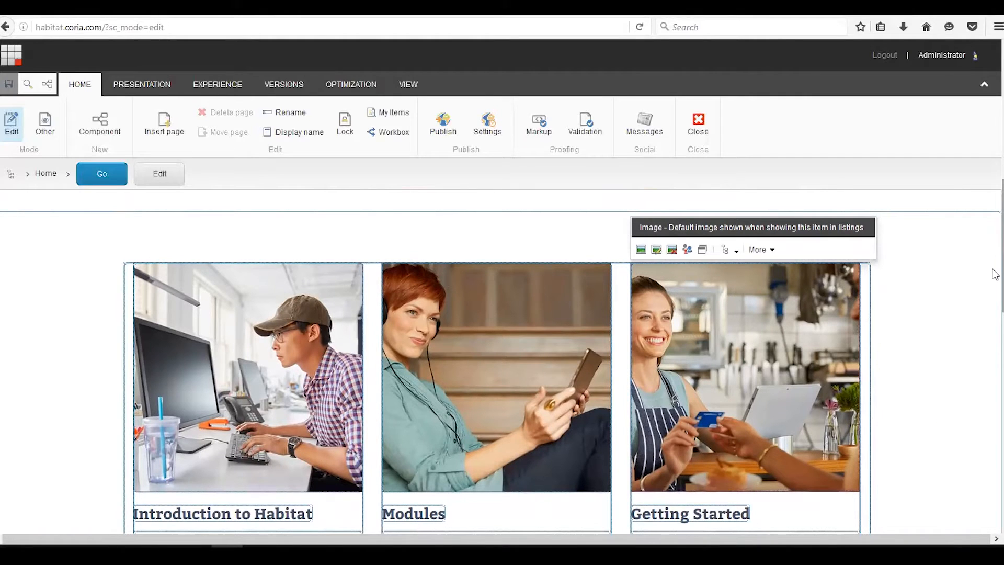
left_click_drag(995, 274, 995, 139)
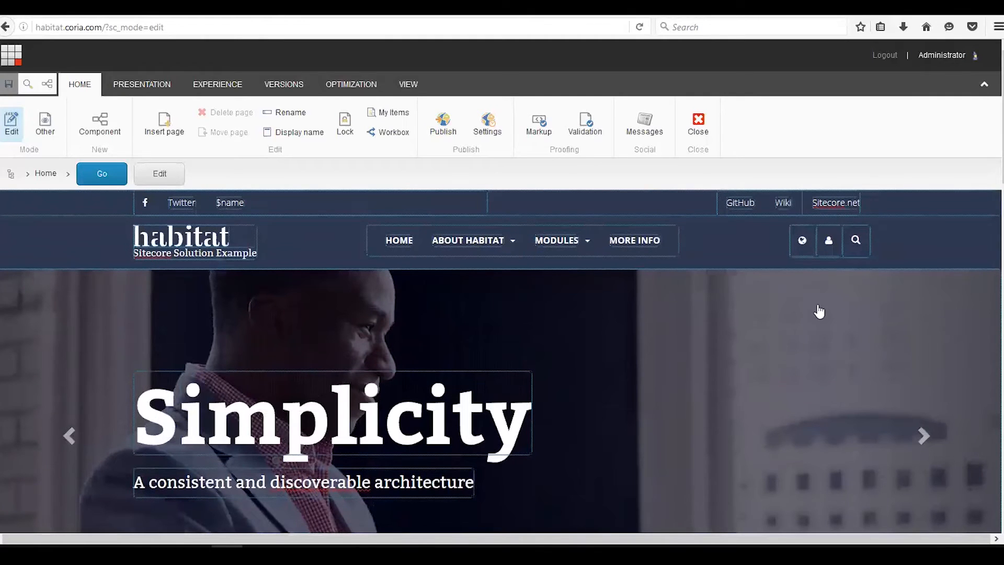
left_click_drag(995, 173, 995, 316)
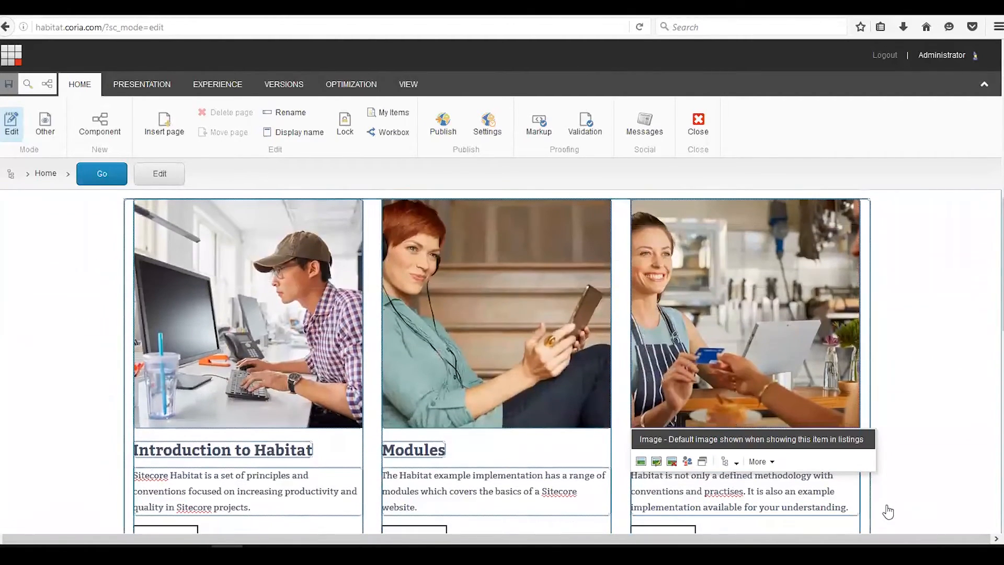
left_click(893, 501)
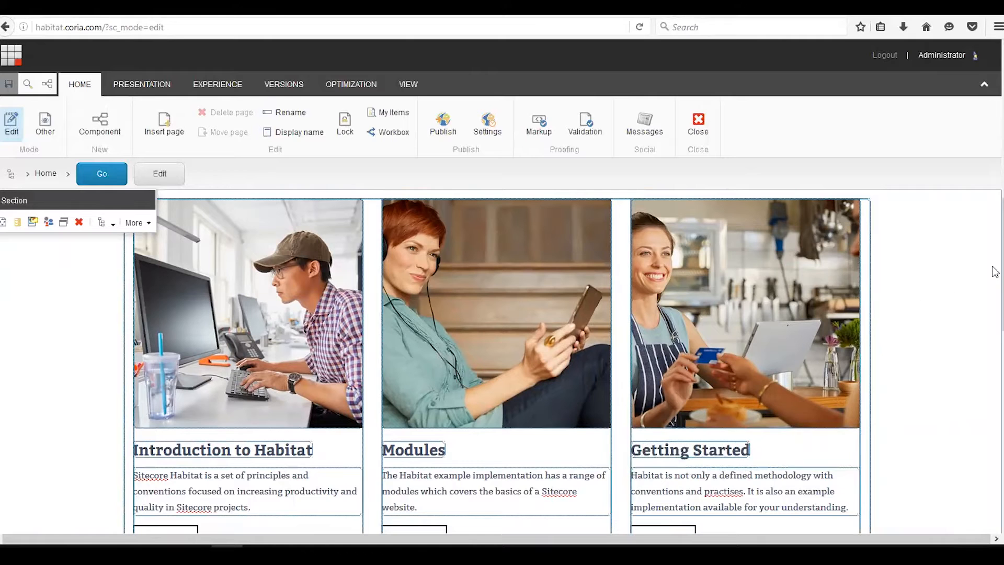
scroll(992, 184, "up", 6)
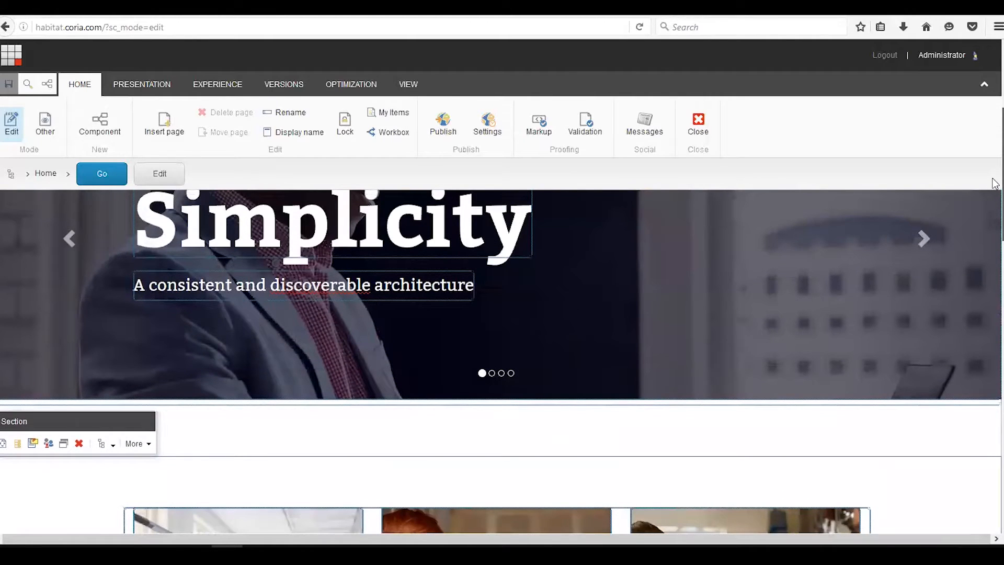
scroll(994, 178, "up", 3)
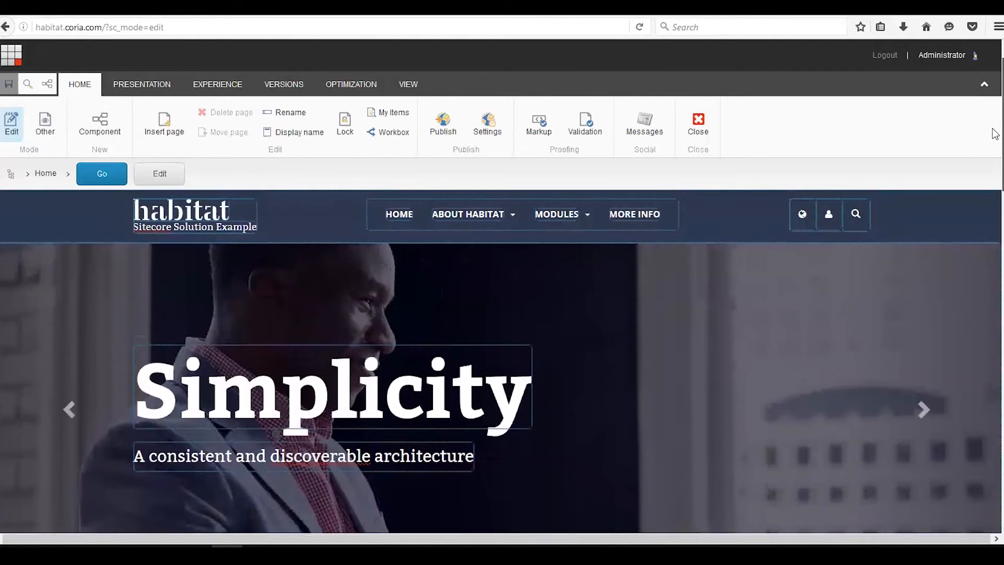
scroll(995, 209, "down", 4)
scroll(994, 241, "down", 5)
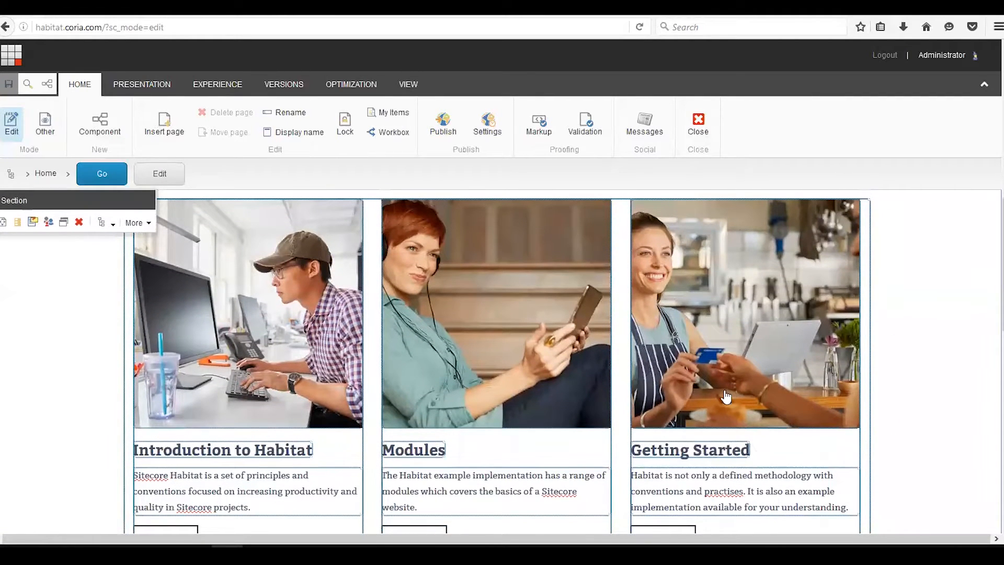
left_click_drag(993, 294, 995, 137)
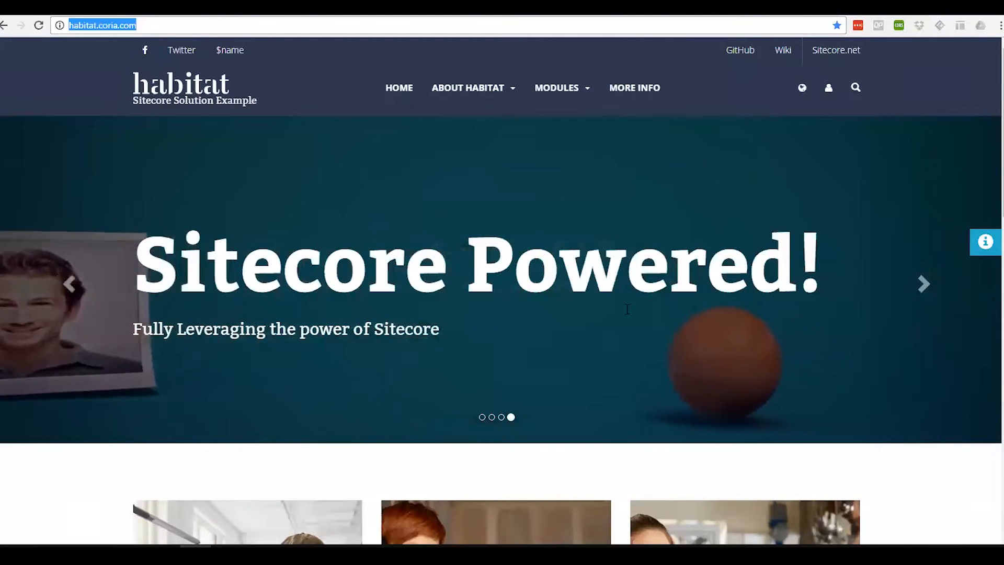
- Open the Getting Started page on the published site and read through it
scroll(628, 309, "down", 3)
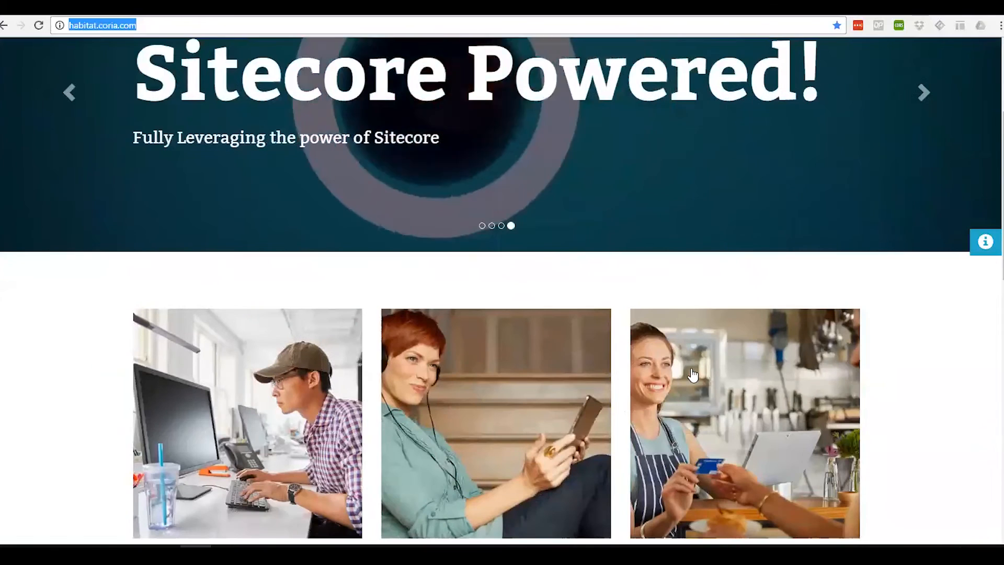
scroll(693, 375, "down", 1)
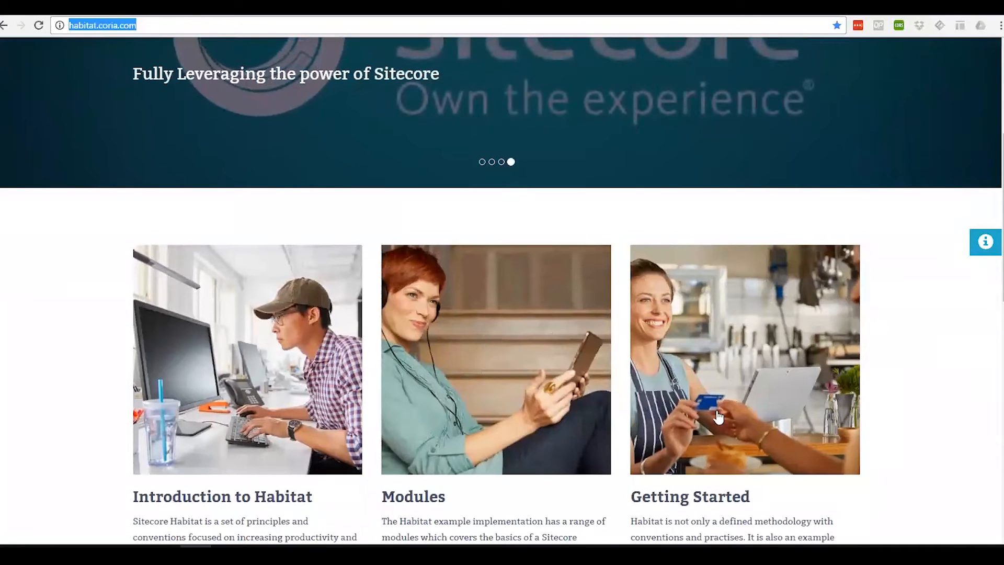
left_click(719, 416)
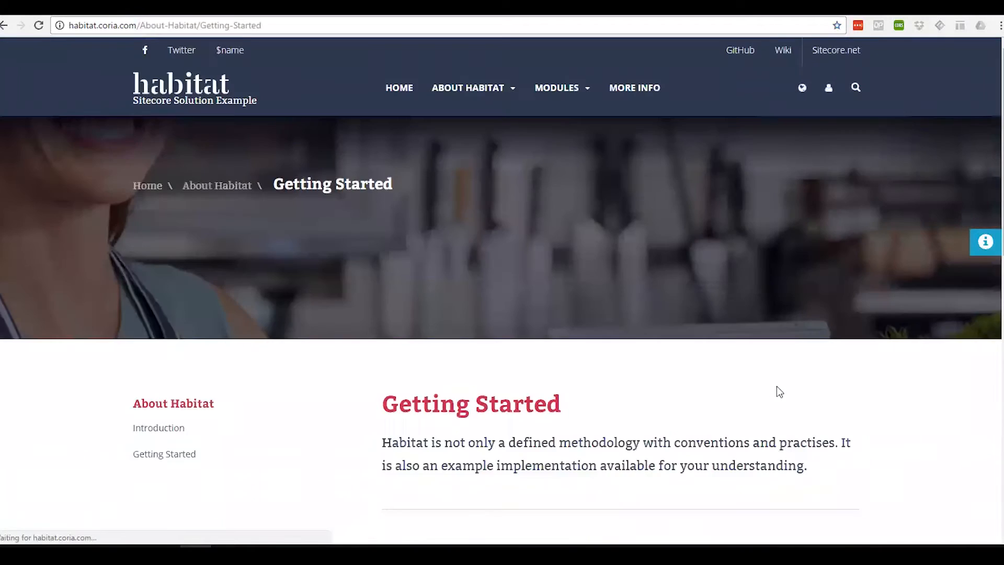
scroll(594, 382, "down", 8)
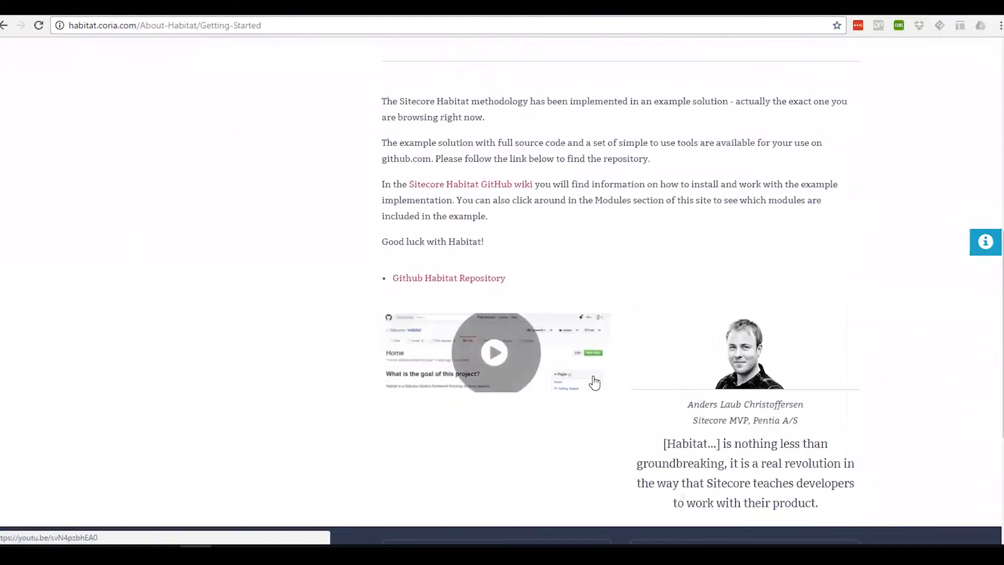
- Browse the Modules Project, More Info and Home pages of the published site
scroll(595, 382, "up", 8)
mouse_move(580, 90)
left_click(547, 122)
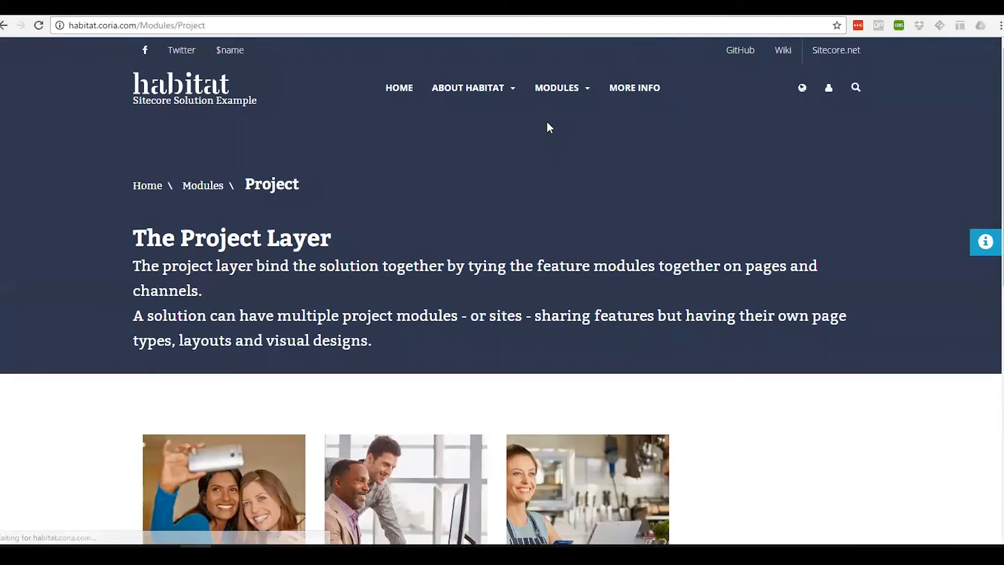
left_click(639, 89)
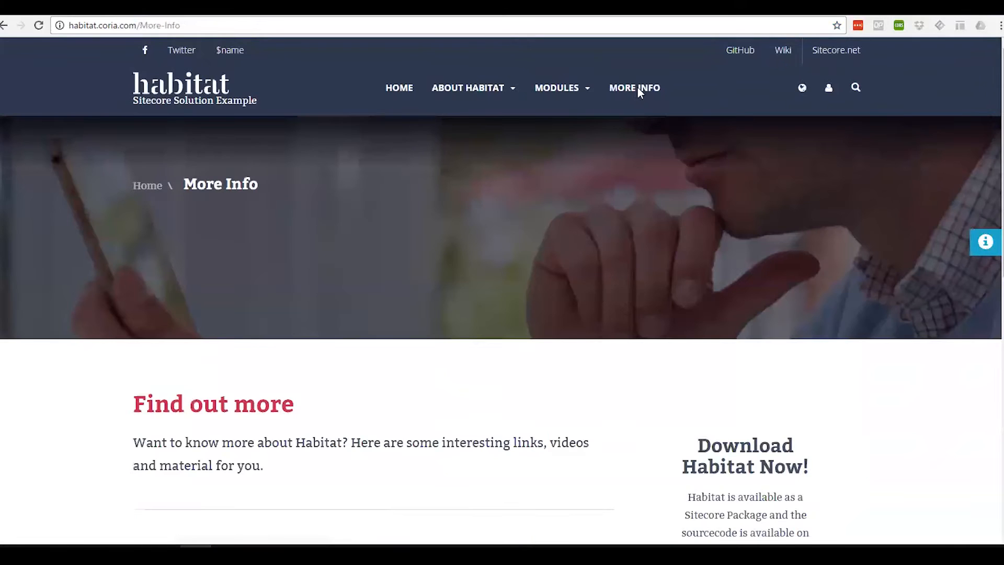
scroll(702, 361, "down", 7)
scroll(695, 359, "up", 7)
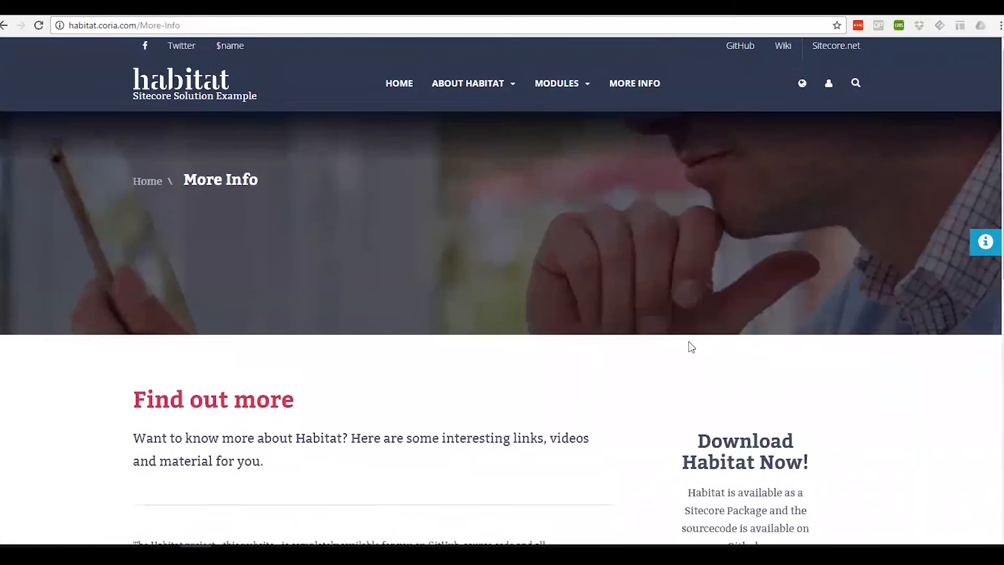
left_click(397, 89)
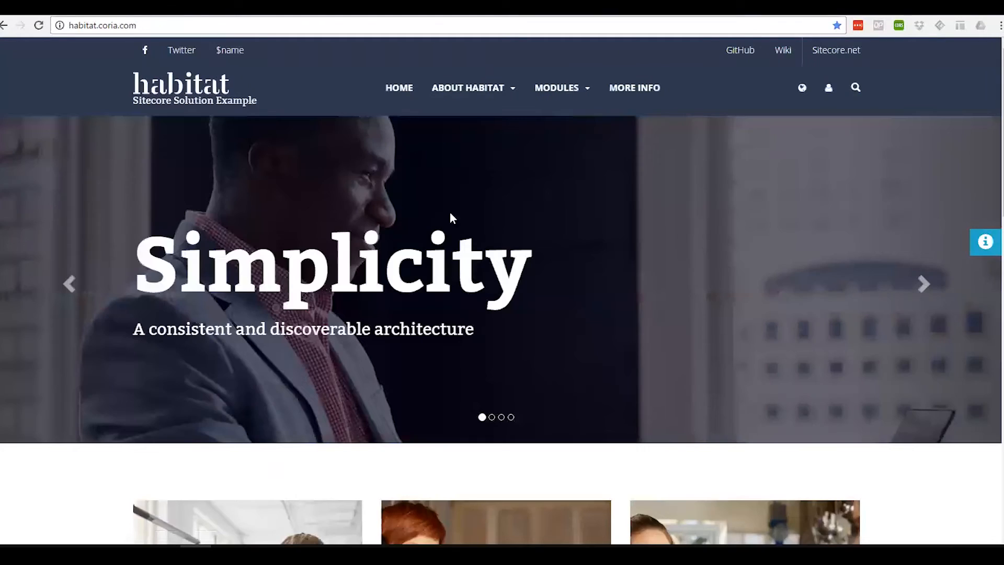
scroll(734, 363, "down", 2)
scroll(731, 359, "down", 3)
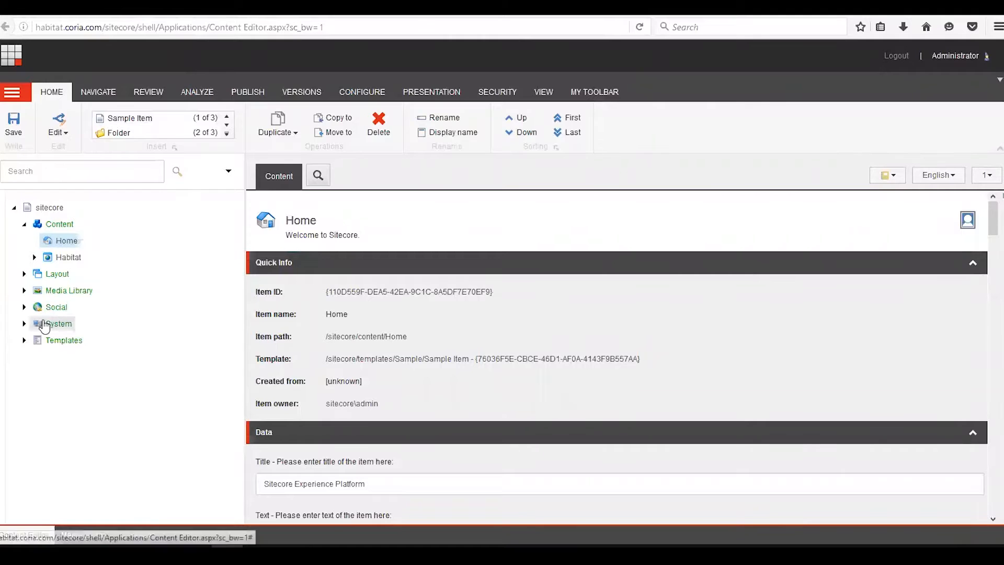
- Expand the System and Marketing Control Panel nodes in the Content Editor tree
left_click(24, 323)
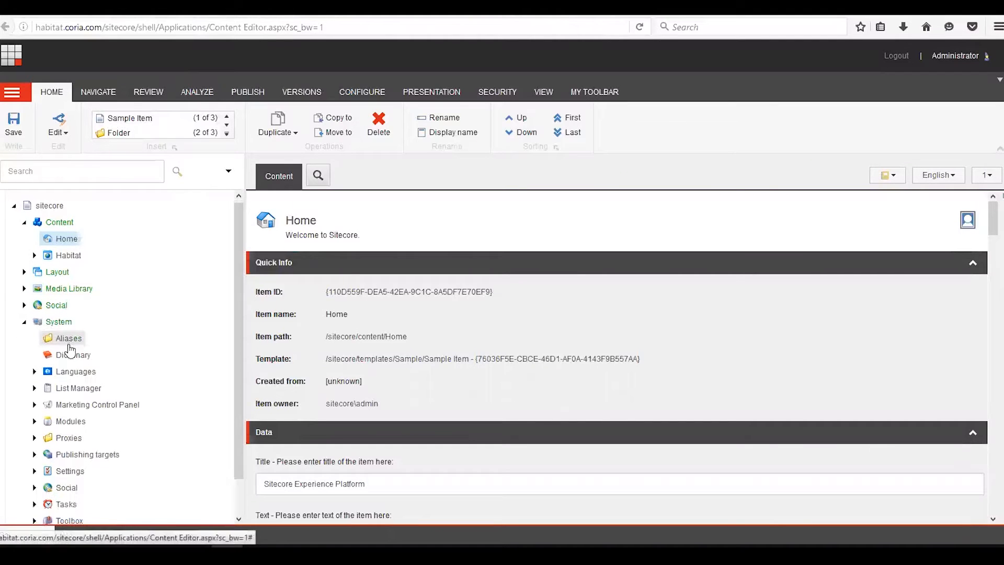
scroll(66, 343, "down", 1)
left_click(35, 380)
scroll(131, 354, "down", 4)
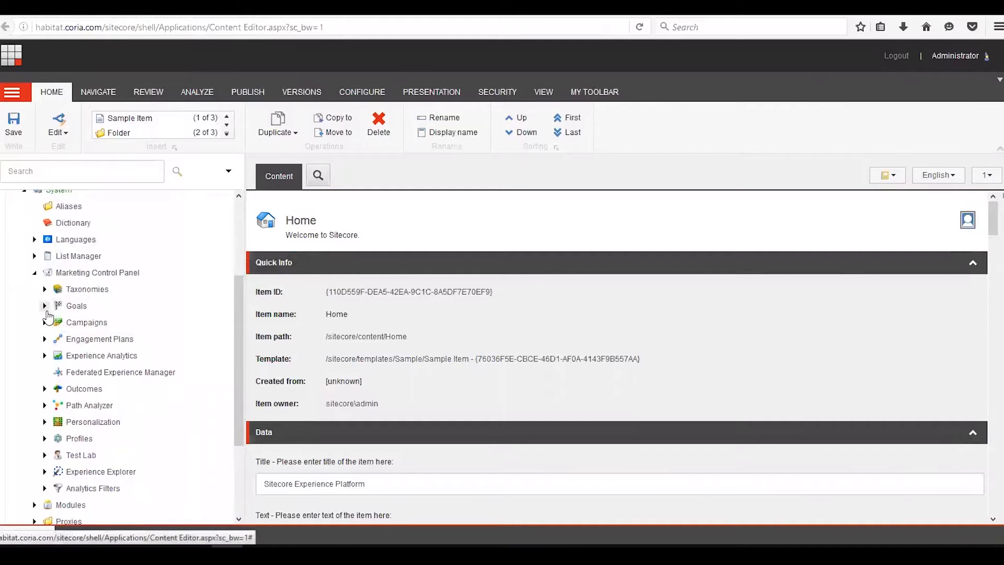
- Insert a new goal named 'Getting started page visited' inside the Page Goals folder under Goals
left_click(45, 306)
scroll(152, 320, "down", 3)
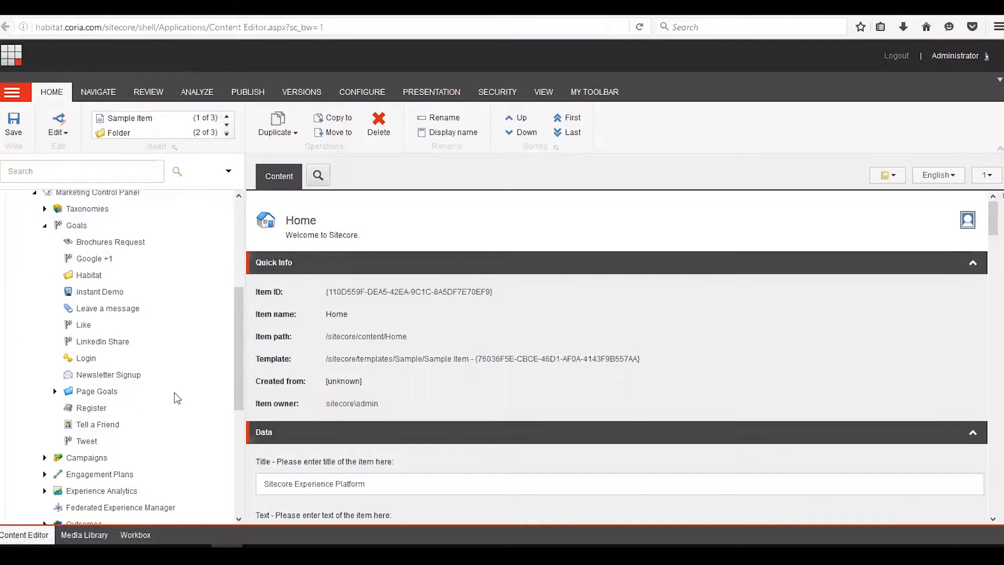
left_click(54, 391)
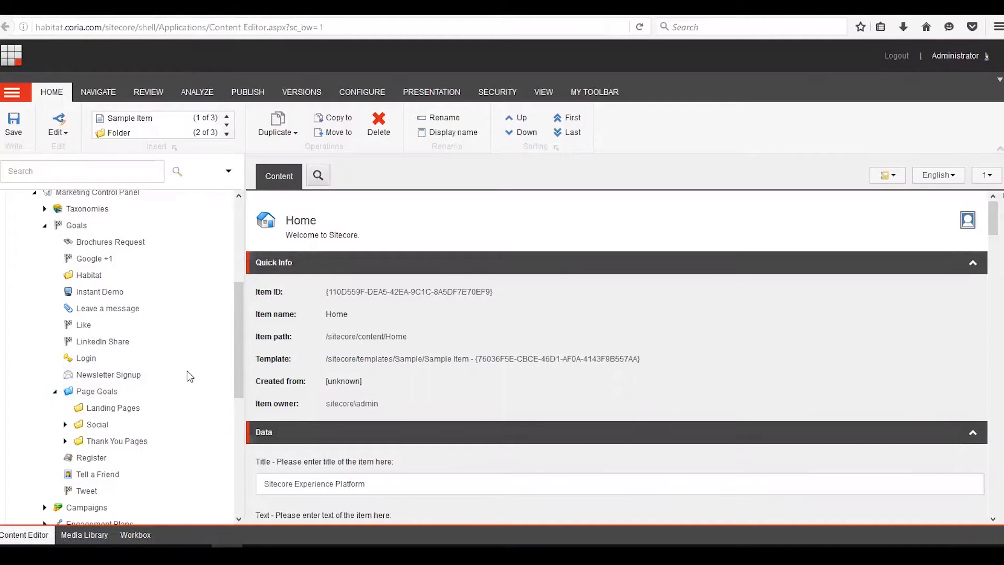
scroll(186, 373, "down", 3)
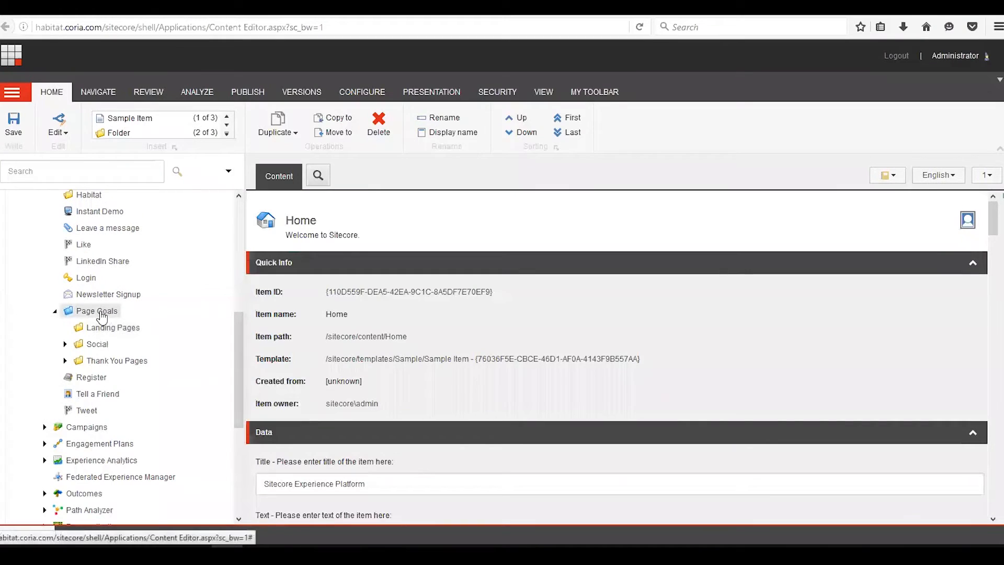
right_click(103, 316)
mouse_move(151, 324)
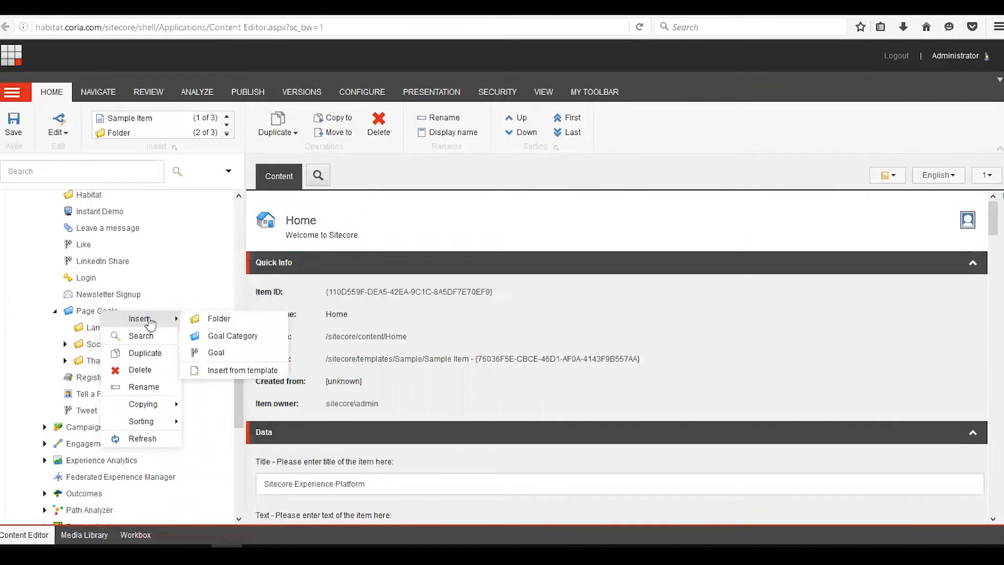
left_click(221, 353)
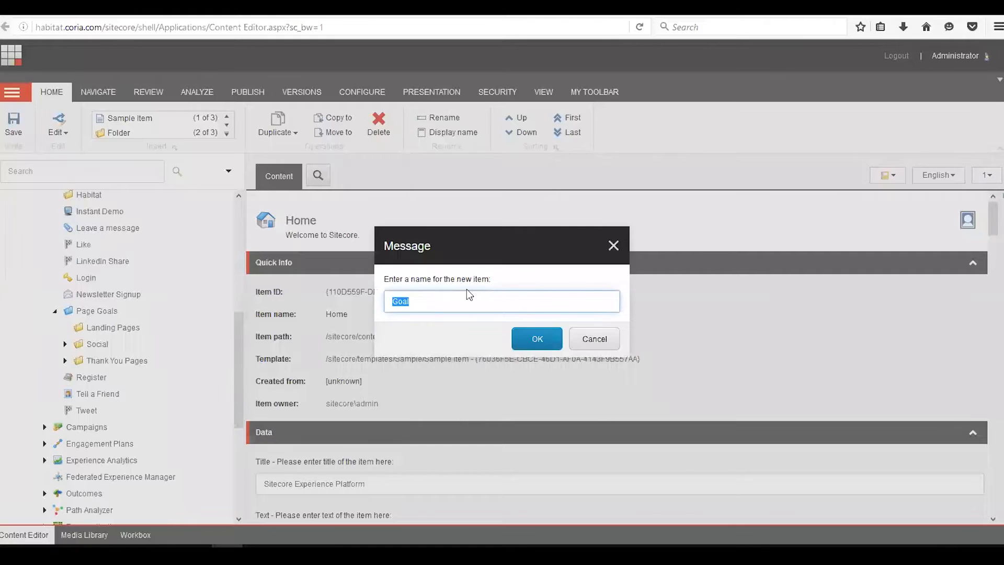
type("Getting started page visited")
left_click(536, 340)
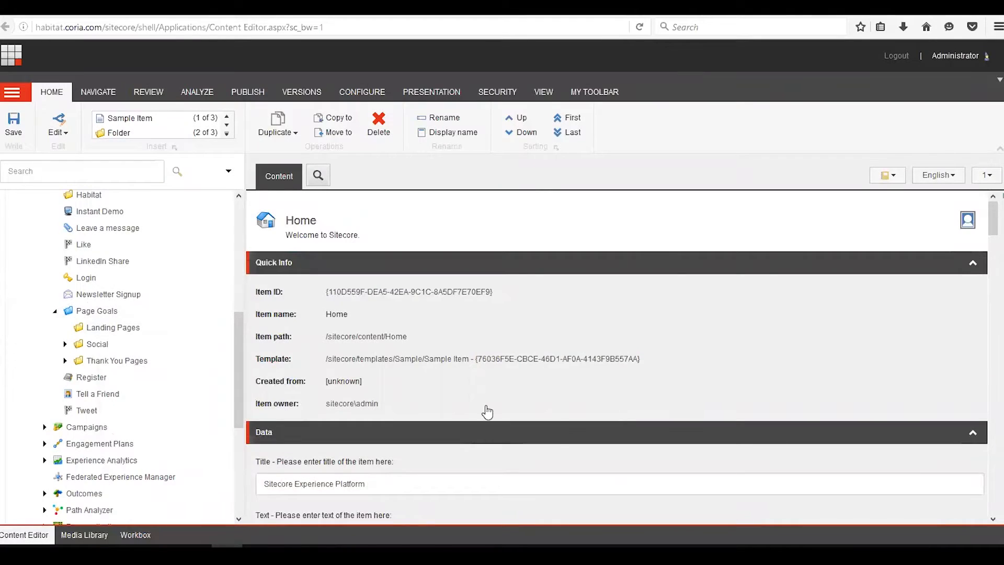
- Set the new goal's Points to 10 and save it
scroll(471, 408, "down", 4)
scroll(473, 407, "down", 4)
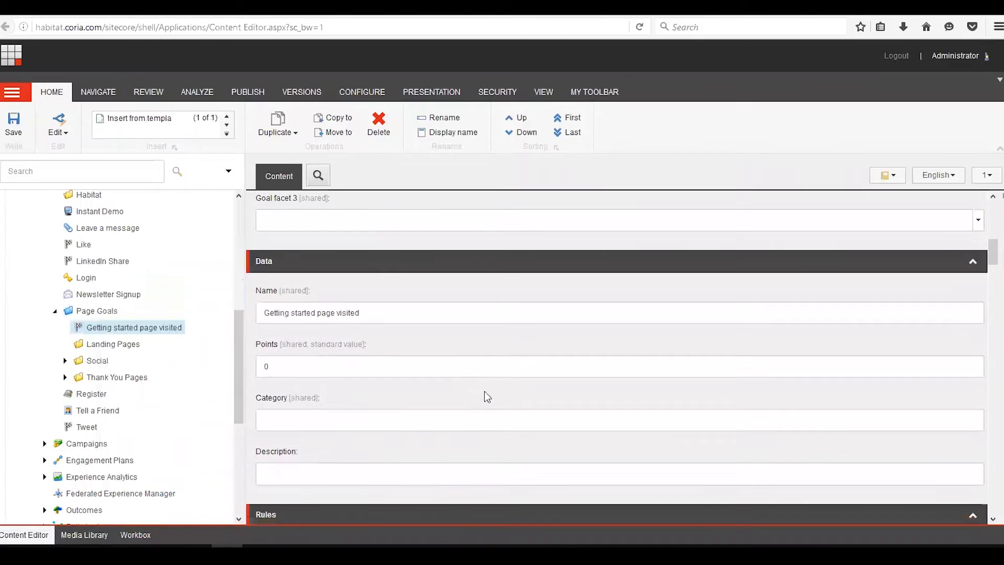
left_click(287, 366)
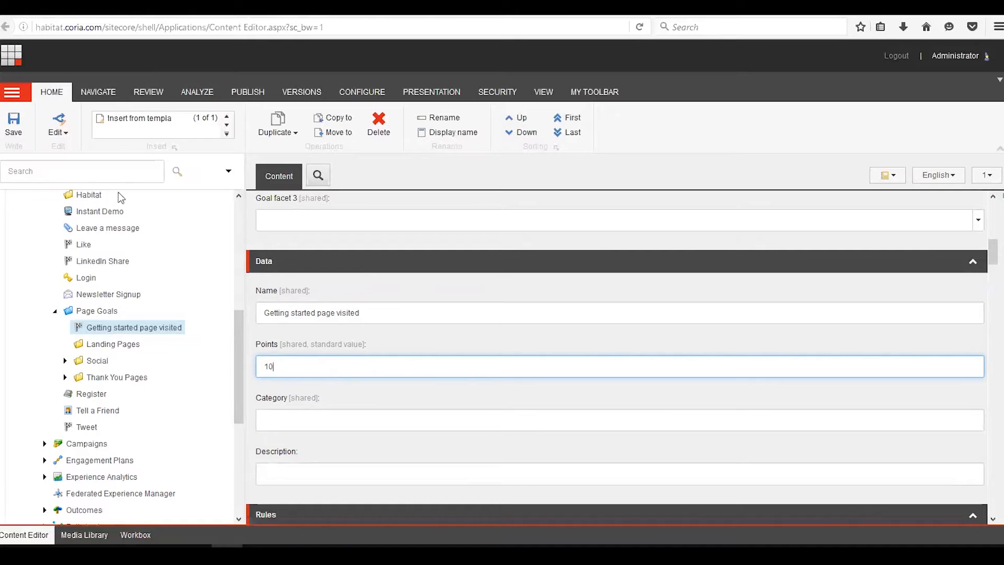
left_click(15, 126)
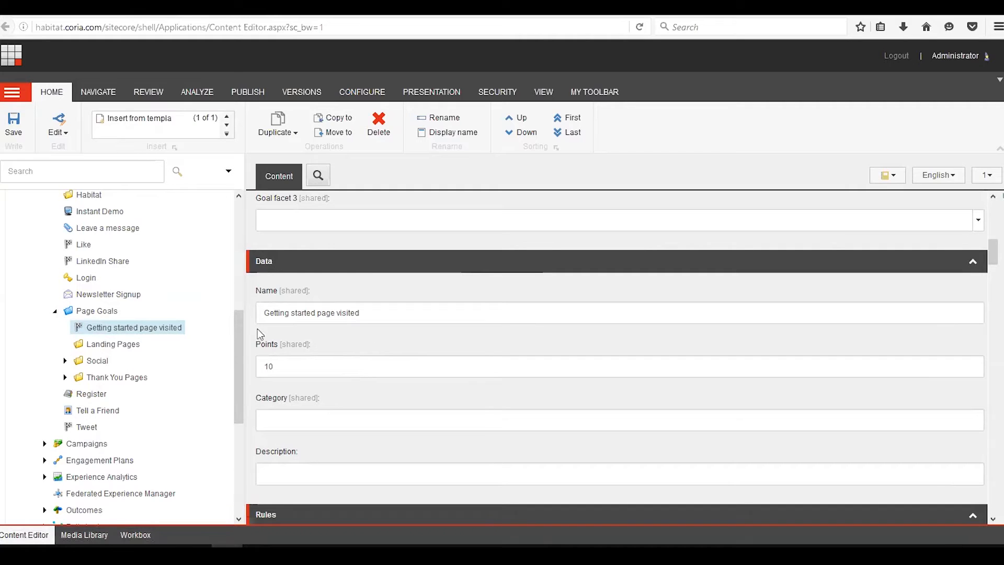
- Deploy the Getting started page visited goal through the workflow without a comment
left_click(152, 96)
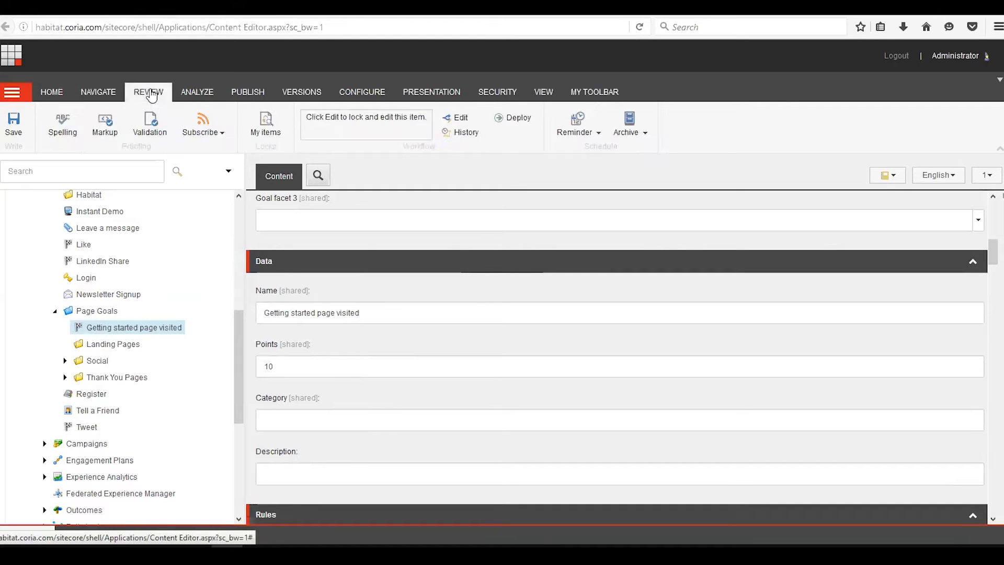
left_click(514, 120)
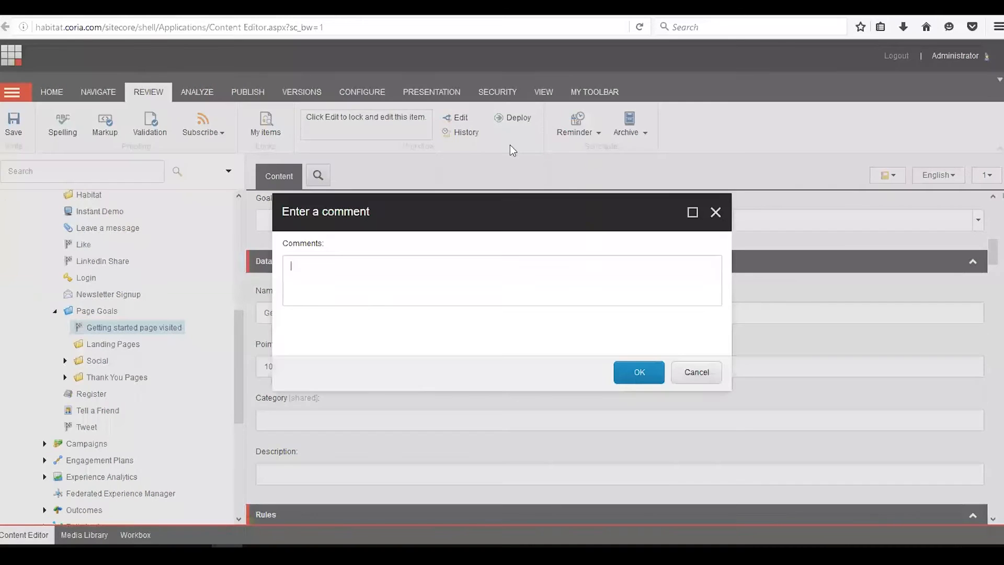
left_click(644, 372)
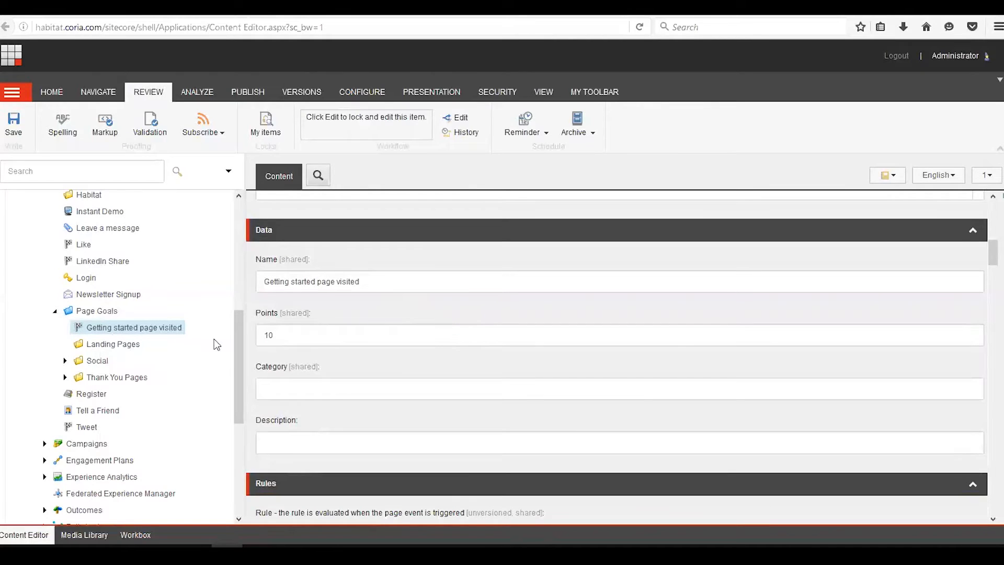
- Insert another goal named 'more info page visited' inside the Page Goals folder
right_click(104, 310)
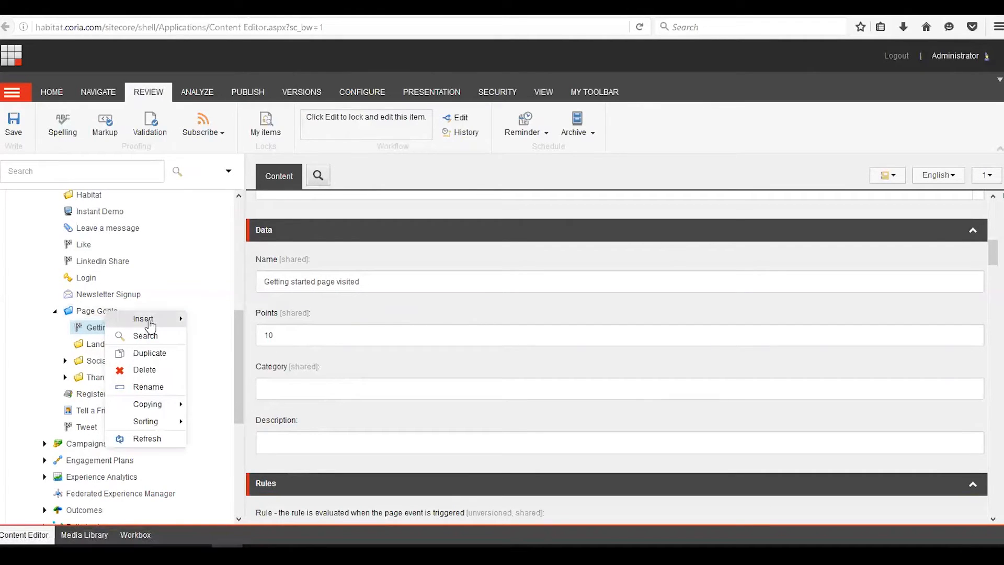
mouse_move(150, 324)
left_click(224, 352)
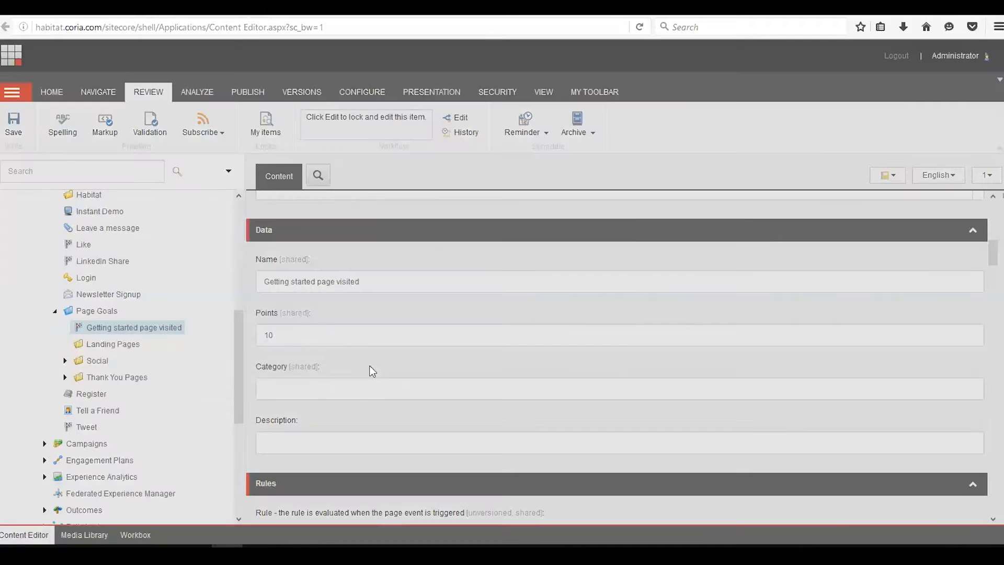
type("more info page v")
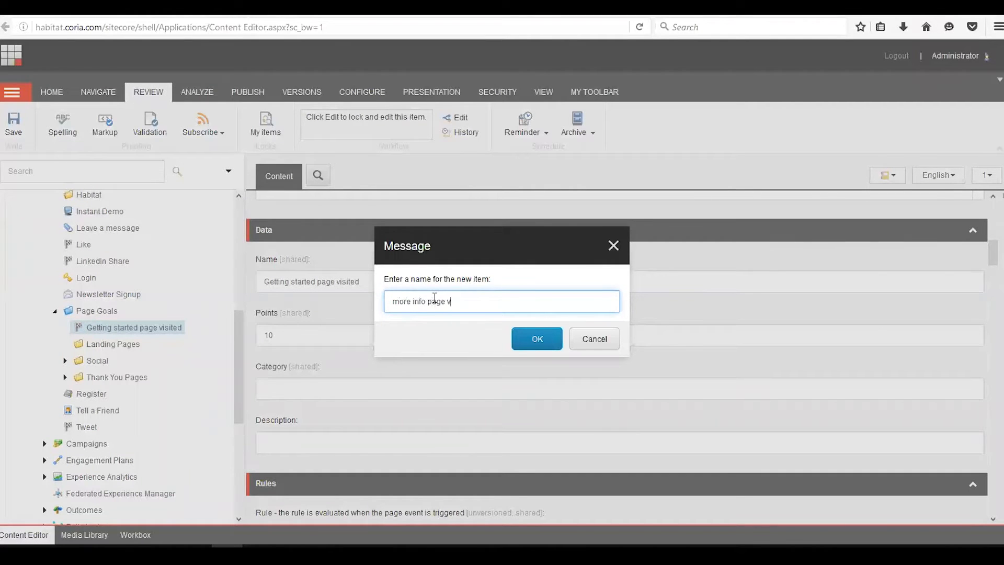
type("isited")
left_click(538, 339)
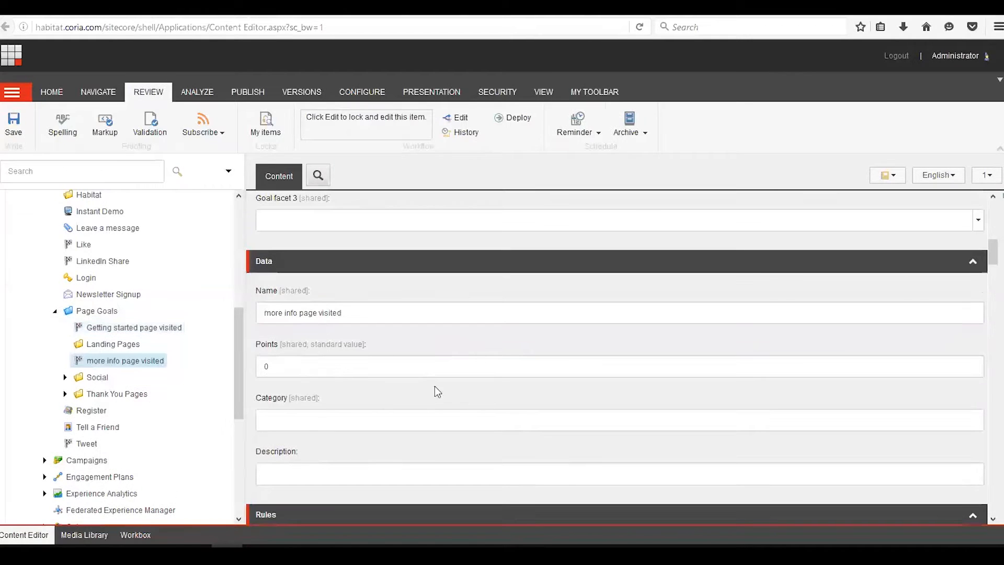
- Change the goal's Name field to 'More info page visited' and set its Points to 10
left_click(317, 313)
key("Delete")
type("M")
left_click(295, 367)
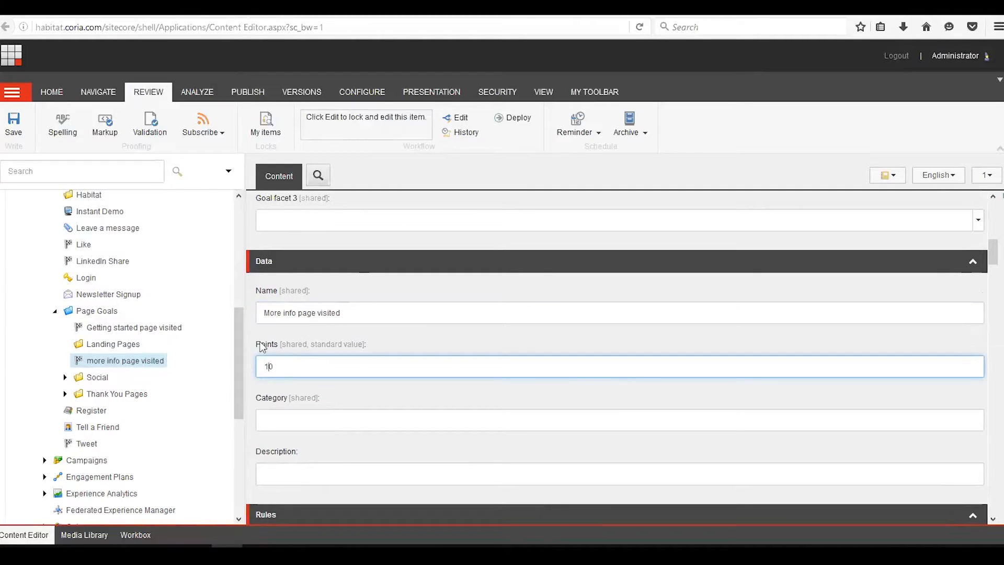
- Save and deploy the more info page visited goal without a comment
left_click(14, 125)
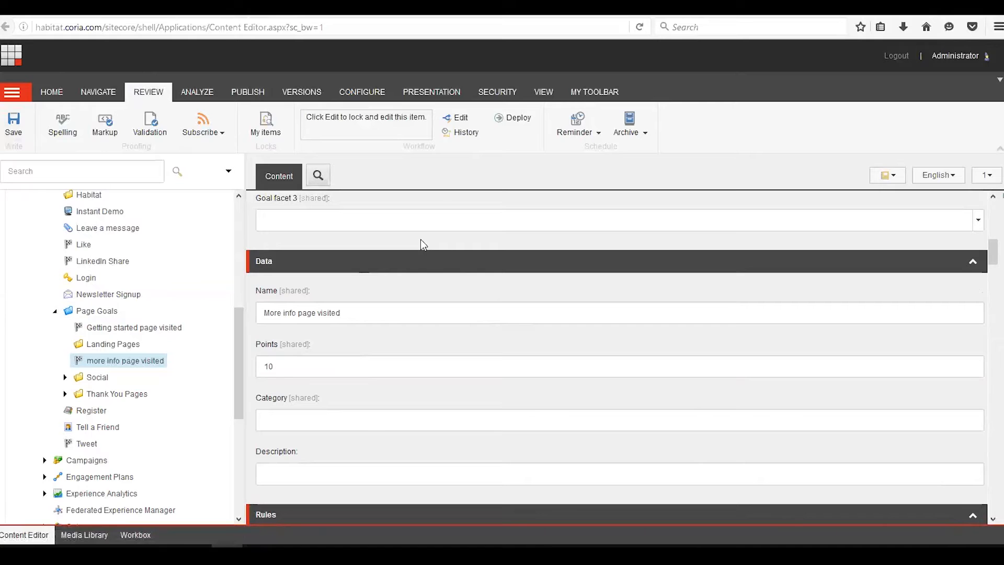
left_click(510, 118)
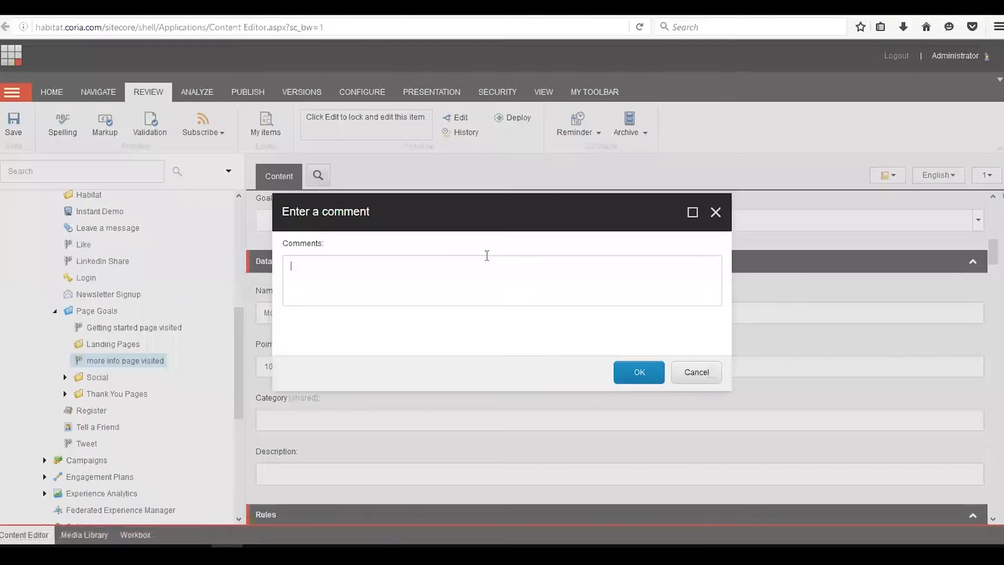
left_click(628, 374)
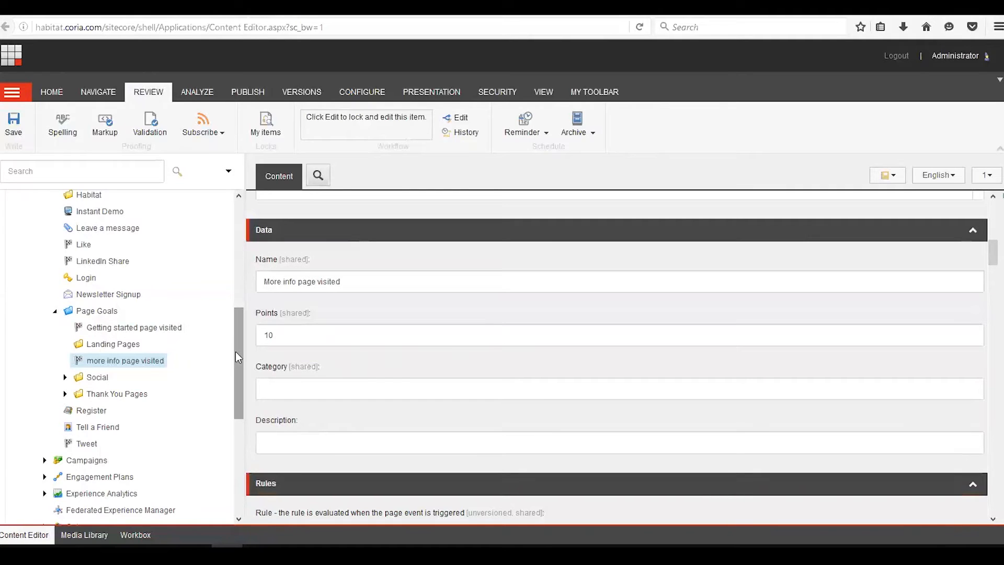
- Open the More Info page item under Habitat Home and scroll through its fields
left_click_drag(240, 350, 240, 337)
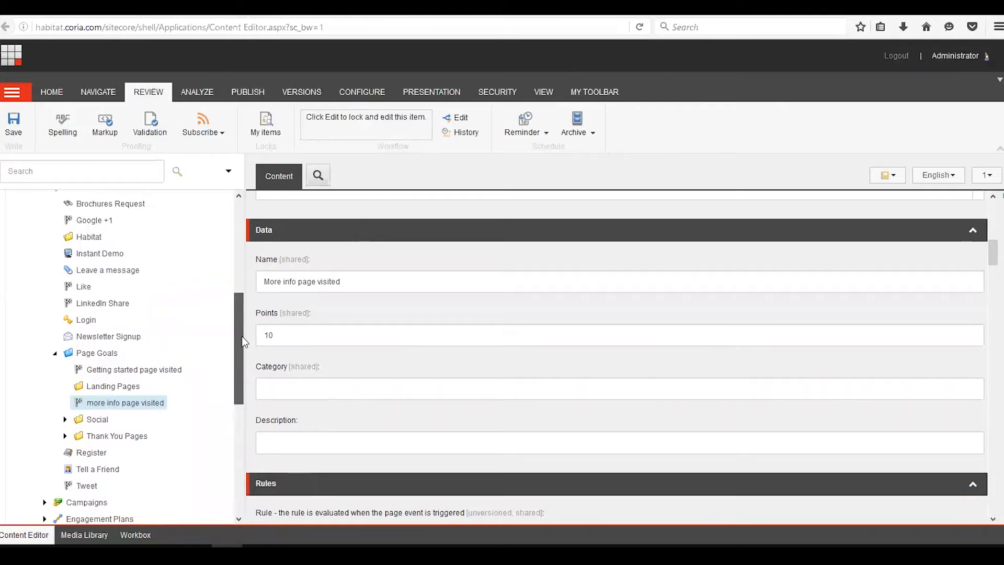
left_click_drag(242, 335, 231, 219)
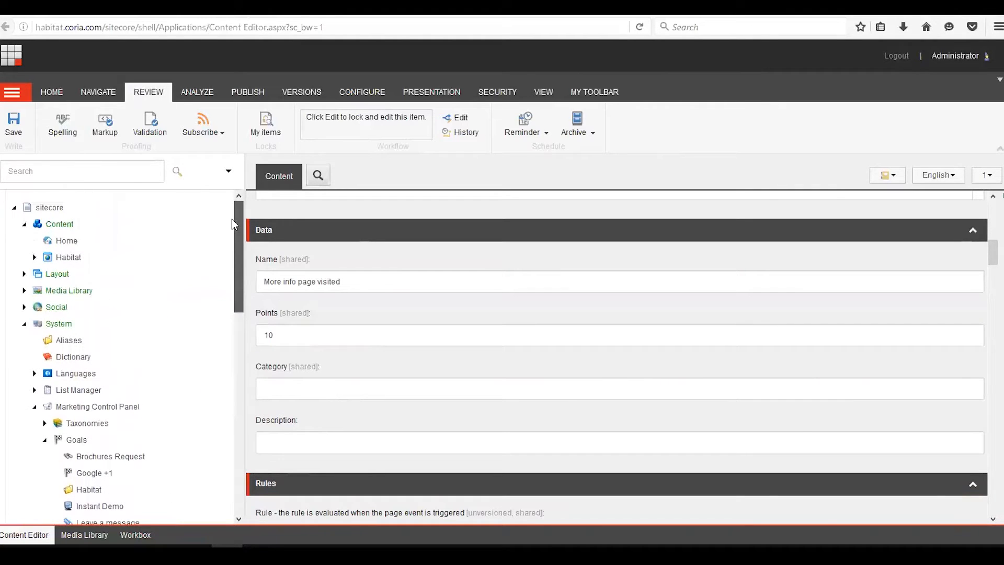
left_click(35, 257)
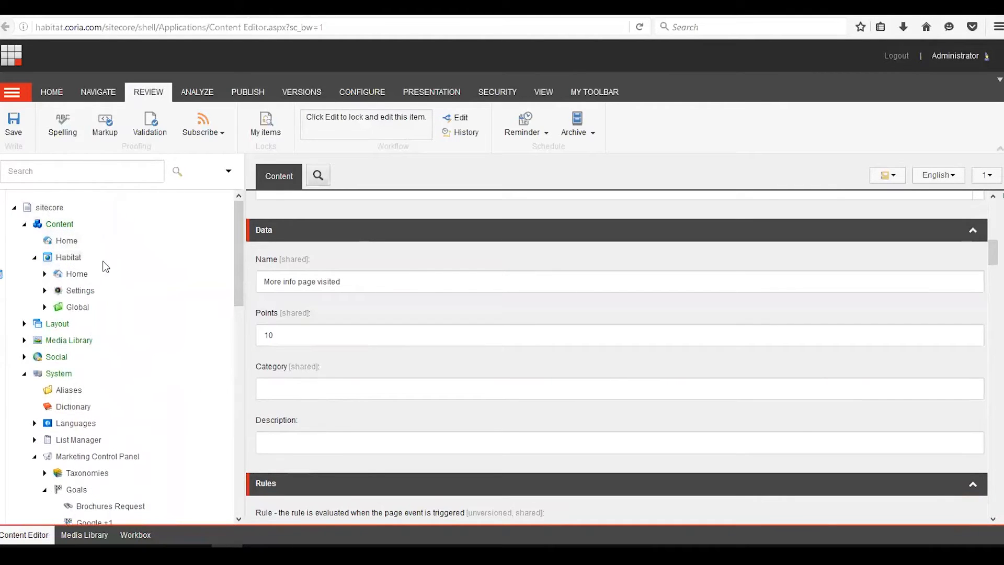
left_click(45, 274)
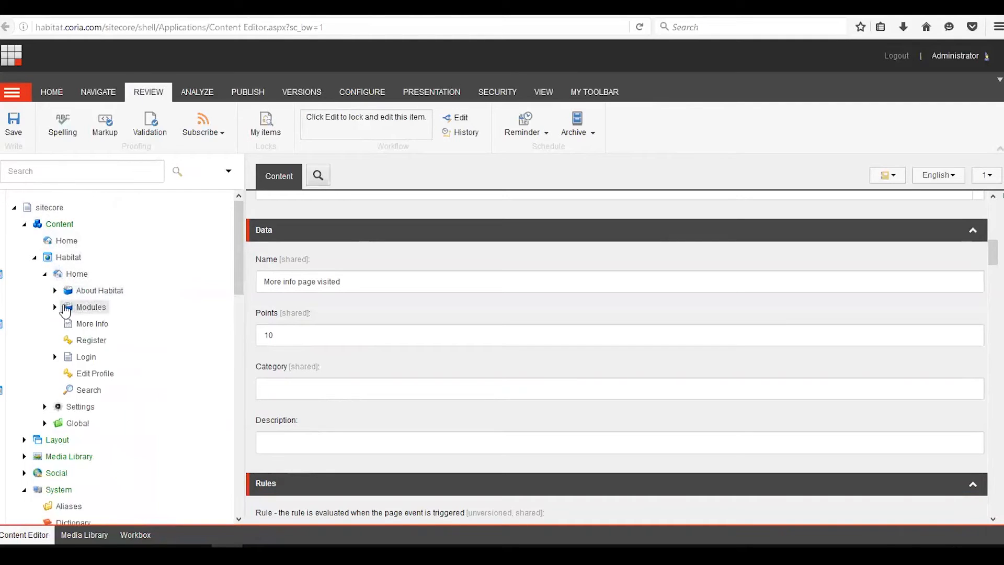
left_click(103, 331)
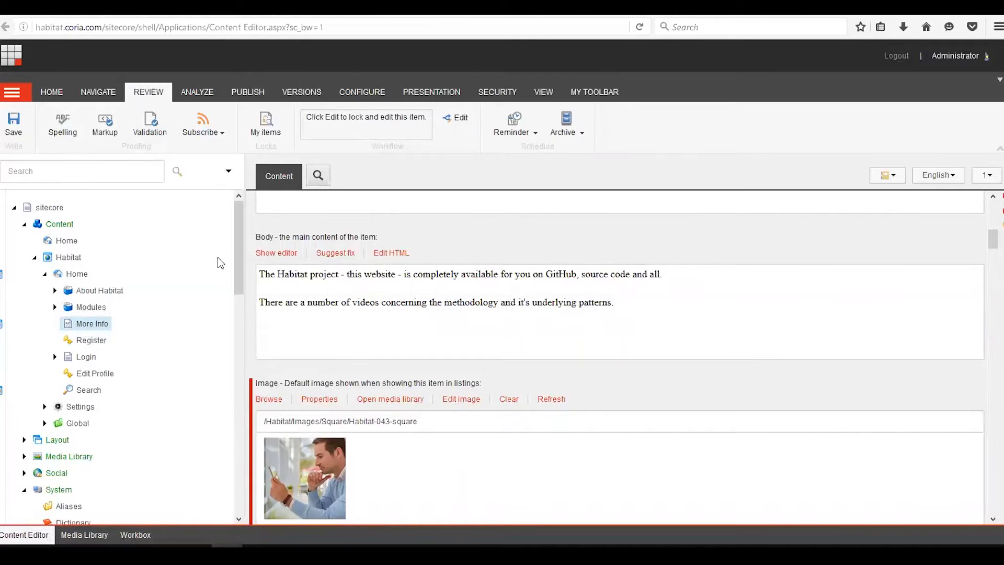
scroll(385, 295, "down", 3)
scroll(383, 294, "down", 10)
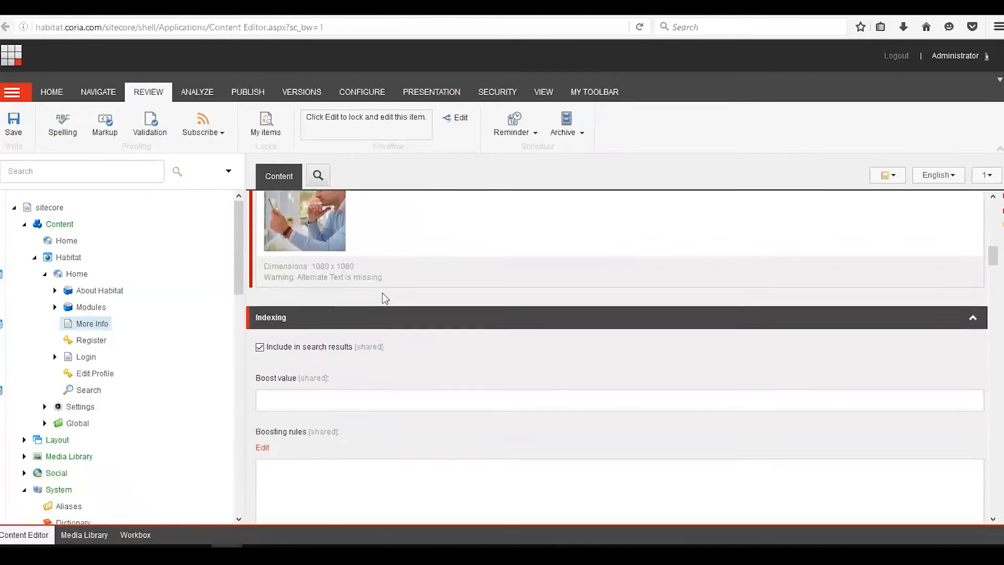
scroll(381, 294, "down", 12)
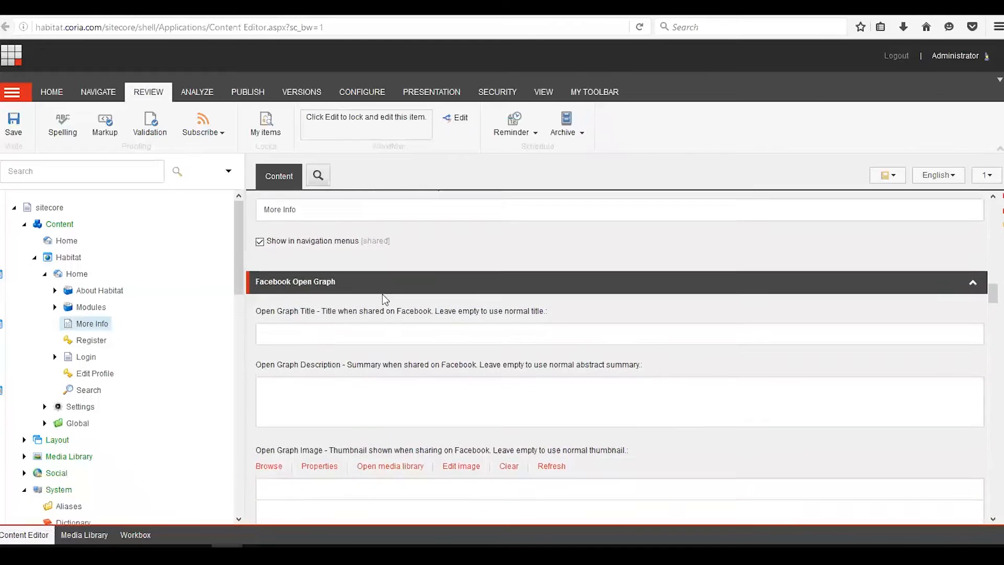
scroll(384, 294, "down", 15)
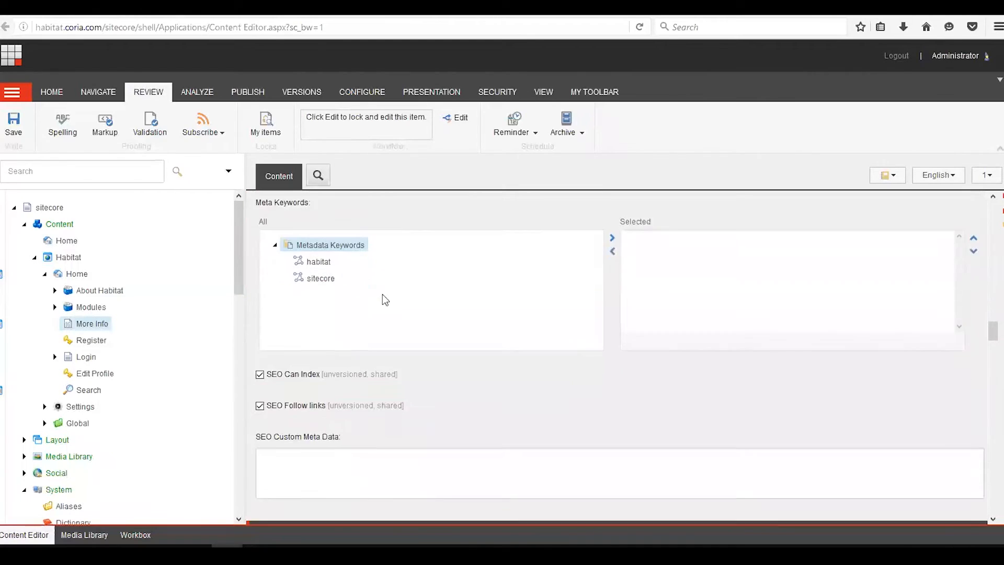
scroll(382, 294, "down", 10)
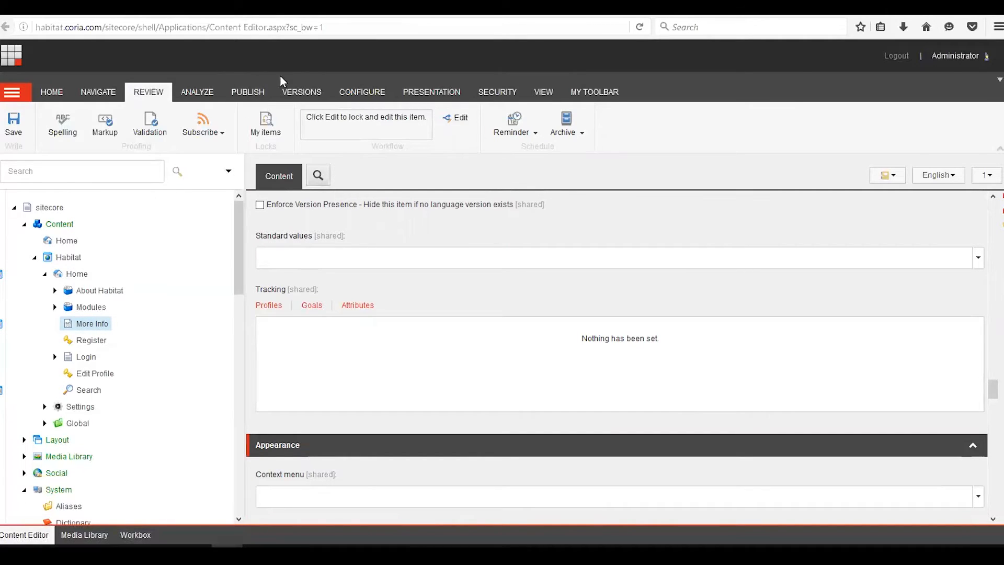
- Associate the 'more info page visited' goal with the More Info page and save it
left_click(206, 94)
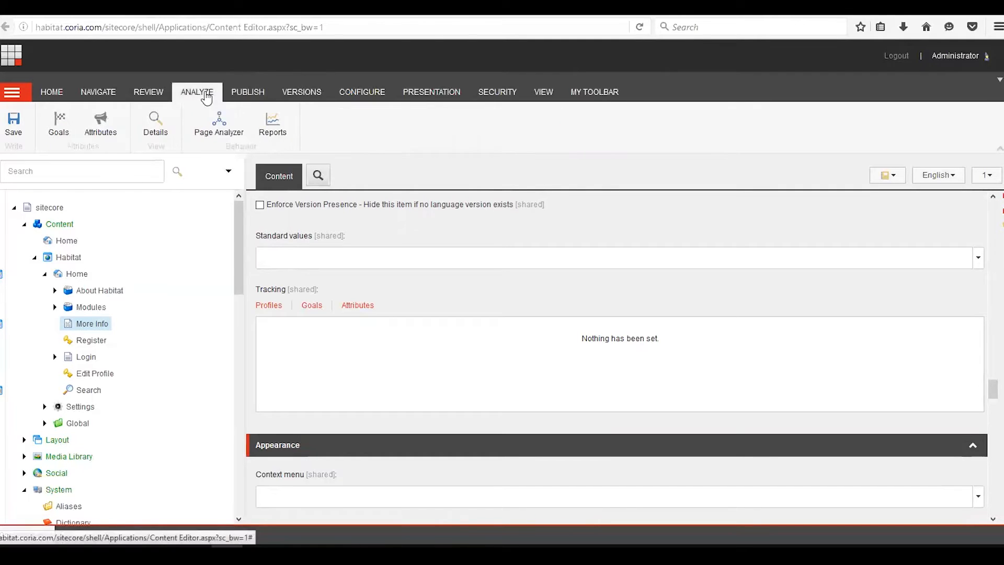
left_click(60, 131)
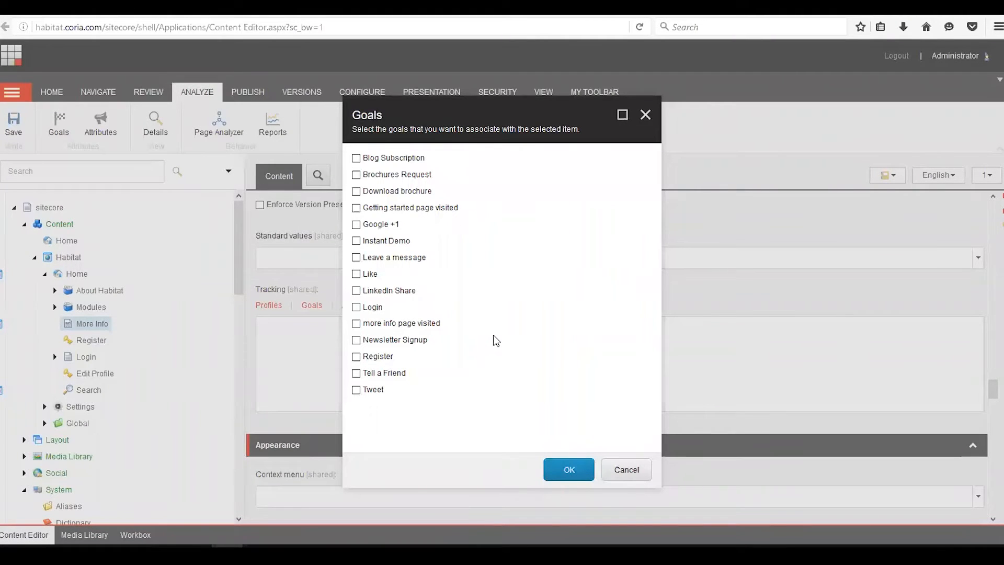
left_click(356, 324)
left_click(570, 469)
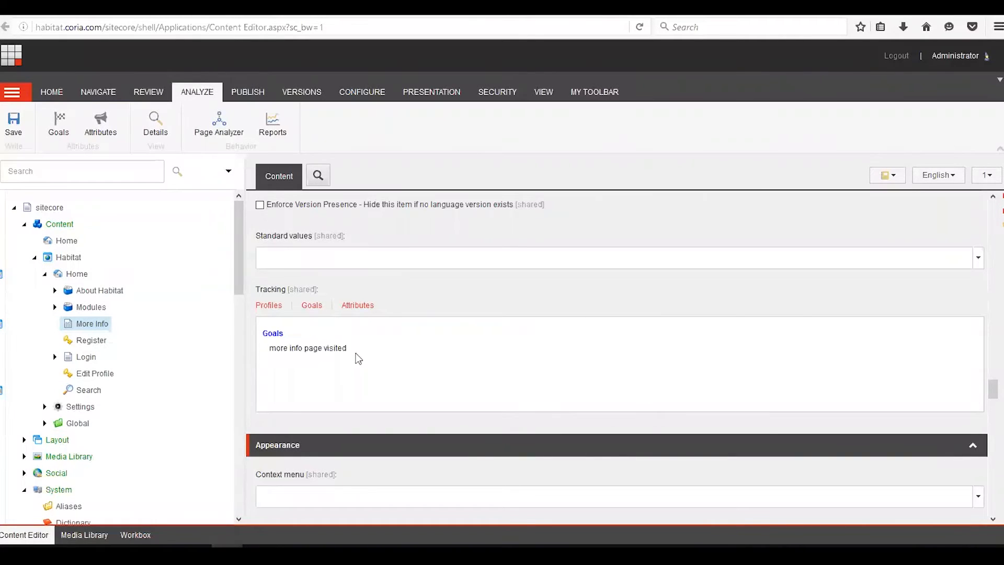
left_click(13, 125)
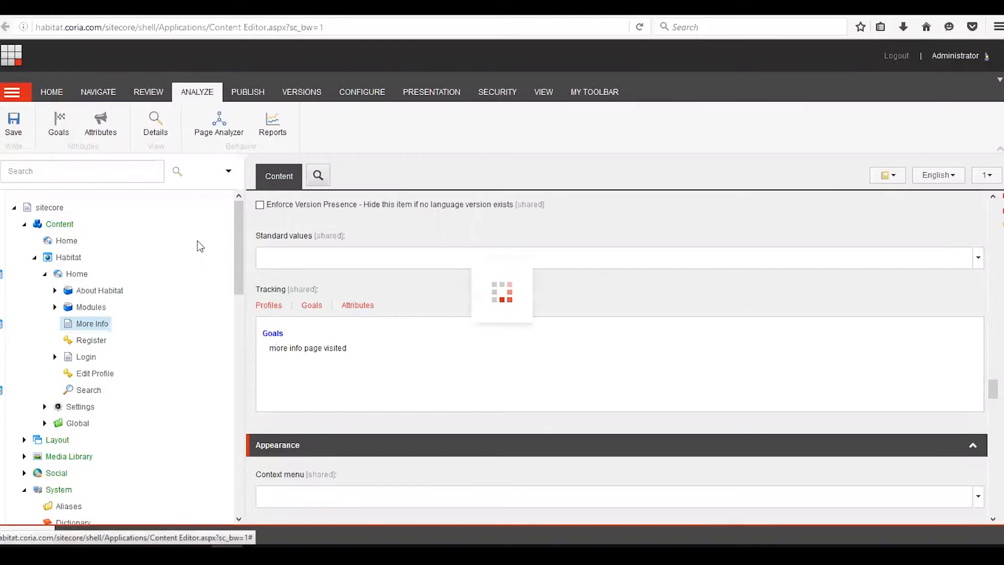
- Associate the 'Getting started page visited' goal with the Getting Started page under About Habitat and save it
left_click(54, 291)
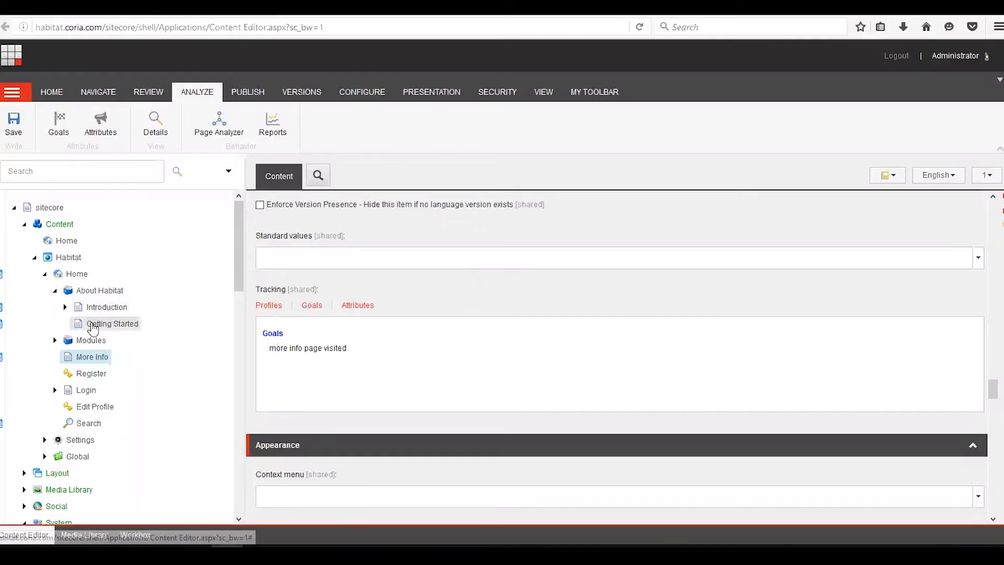
left_click(127, 325)
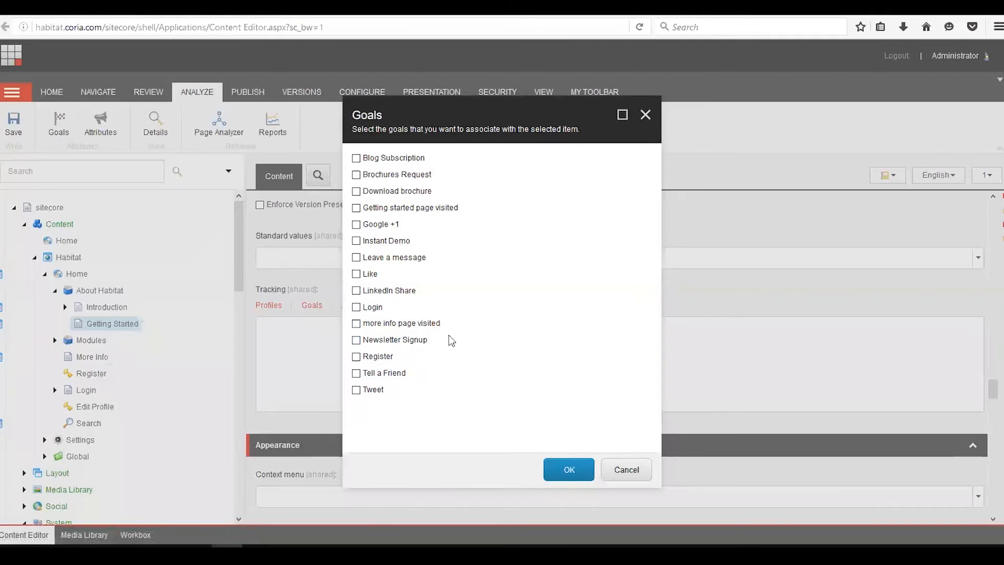
left_click(373, 209)
left_click(585, 470)
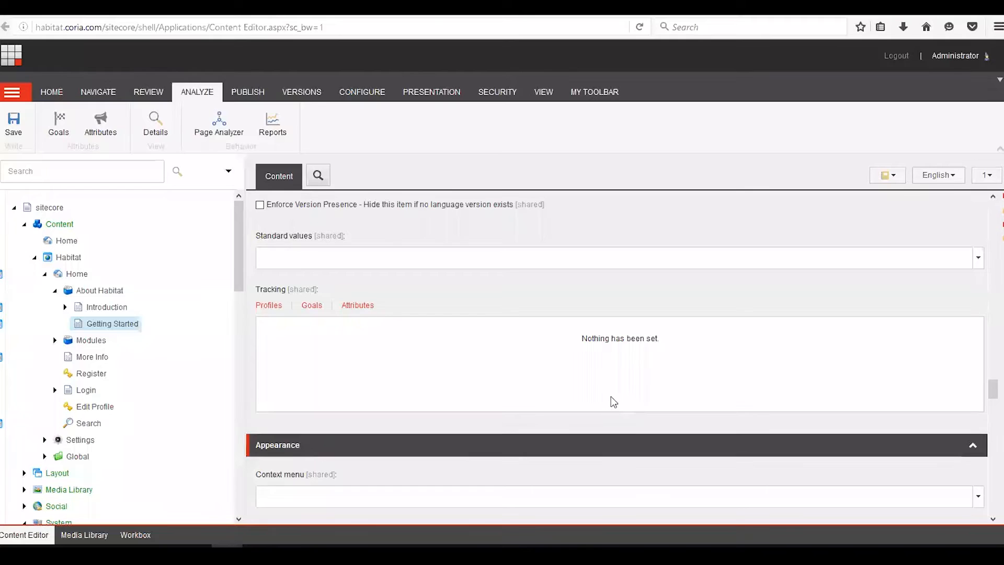
left_click(13, 124)
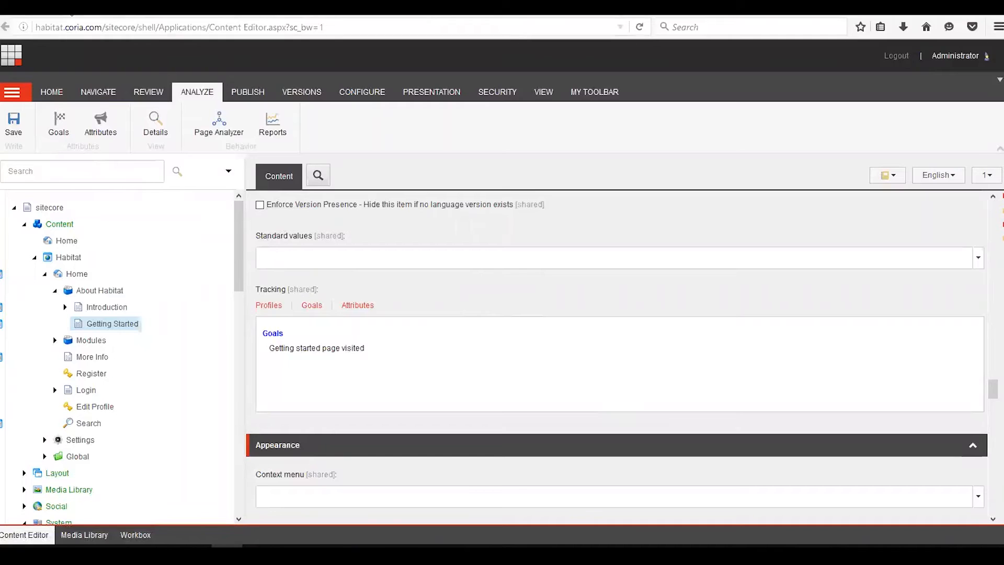
- Open personalization for the Getting Started page teaser on the home page in the Experience Editor
left_click(72, 11)
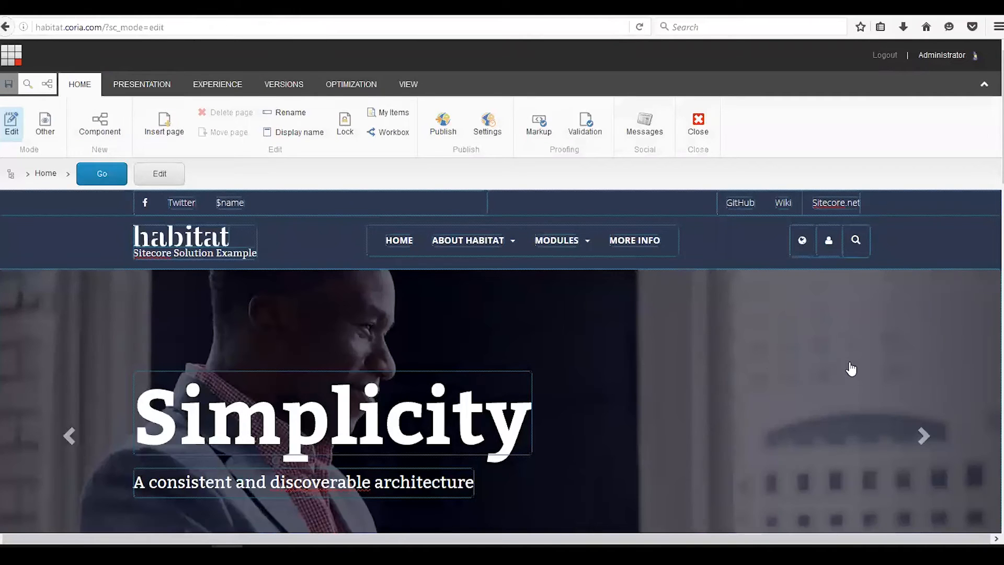
left_click_drag(995, 130, 995, 274)
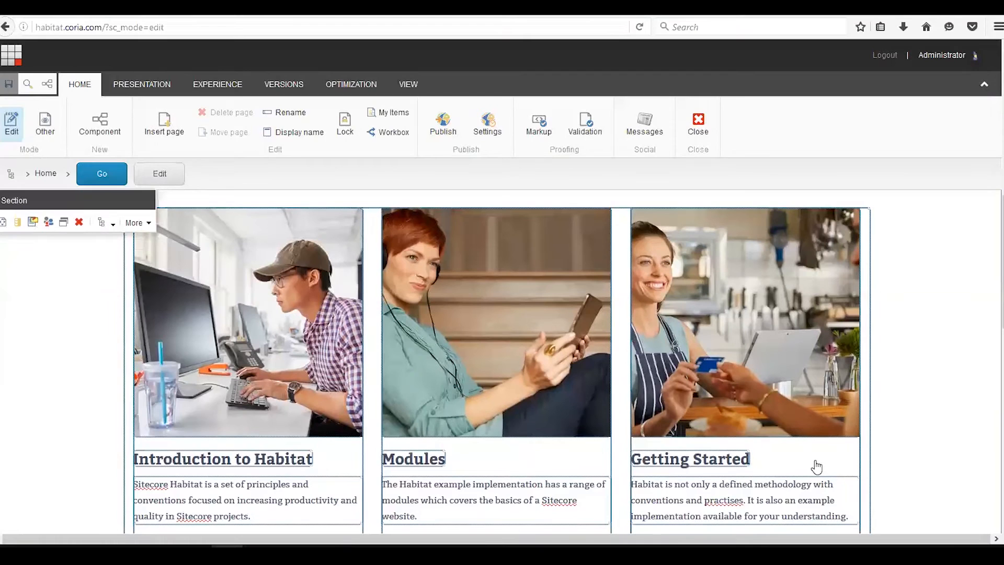
left_click(842, 468)
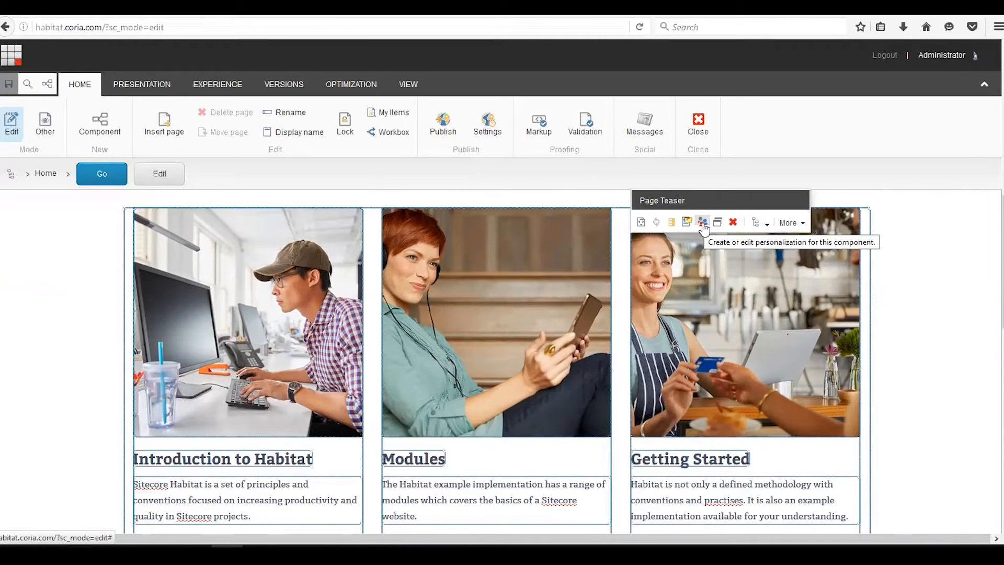
left_click(704, 222)
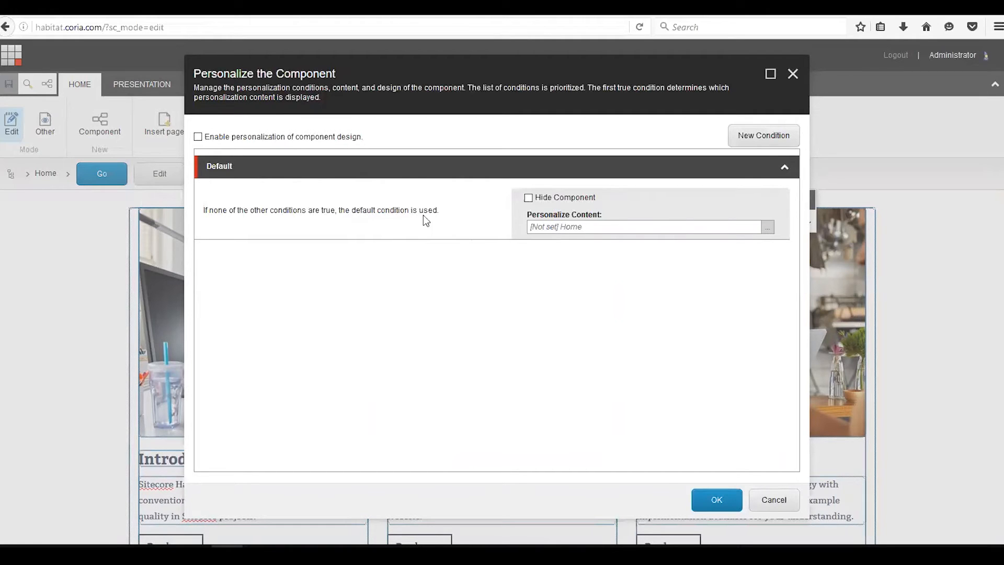
- Add a new personalization condition named 'Experienced users'
left_click(529, 199)
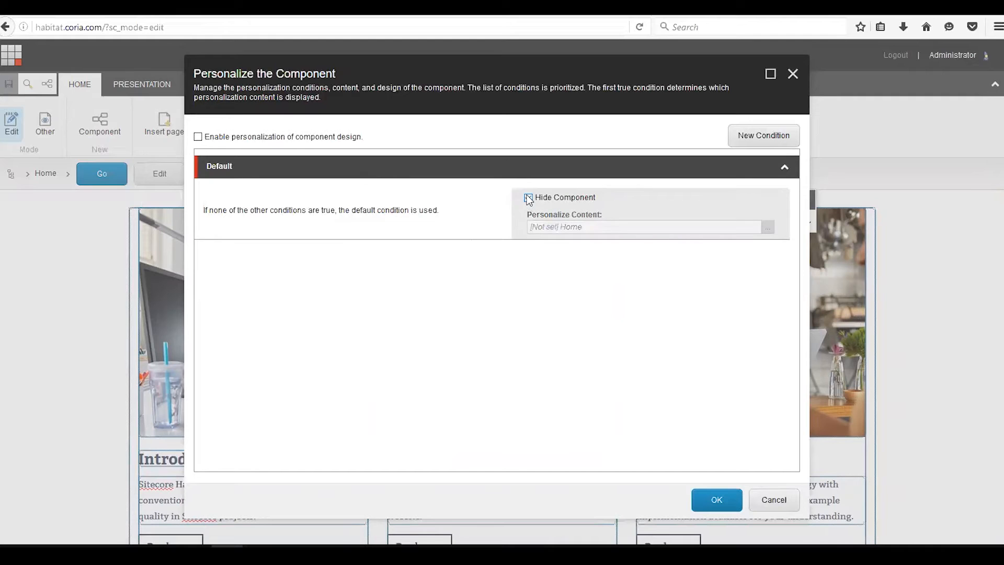
left_click(528, 199)
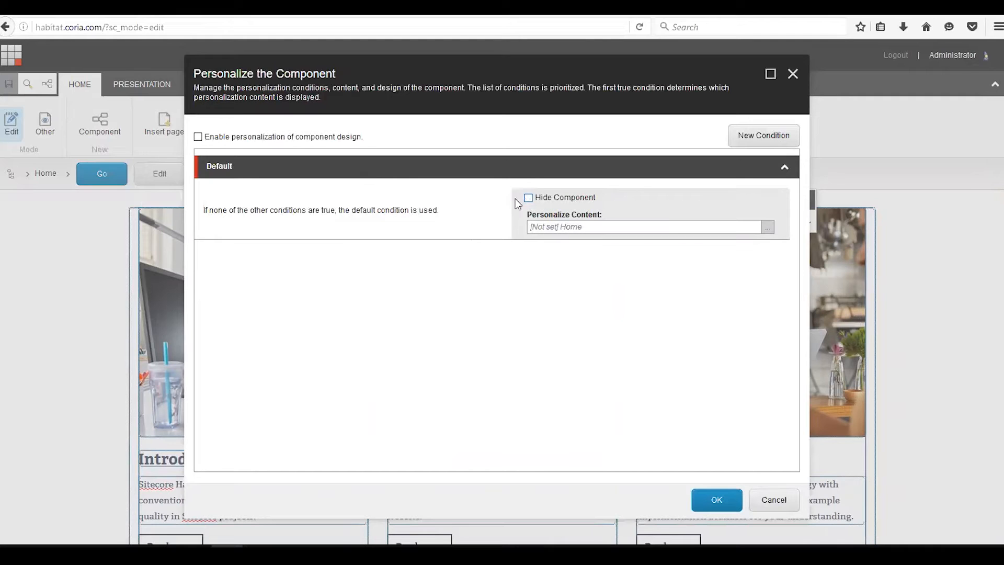
left_click(772, 140)
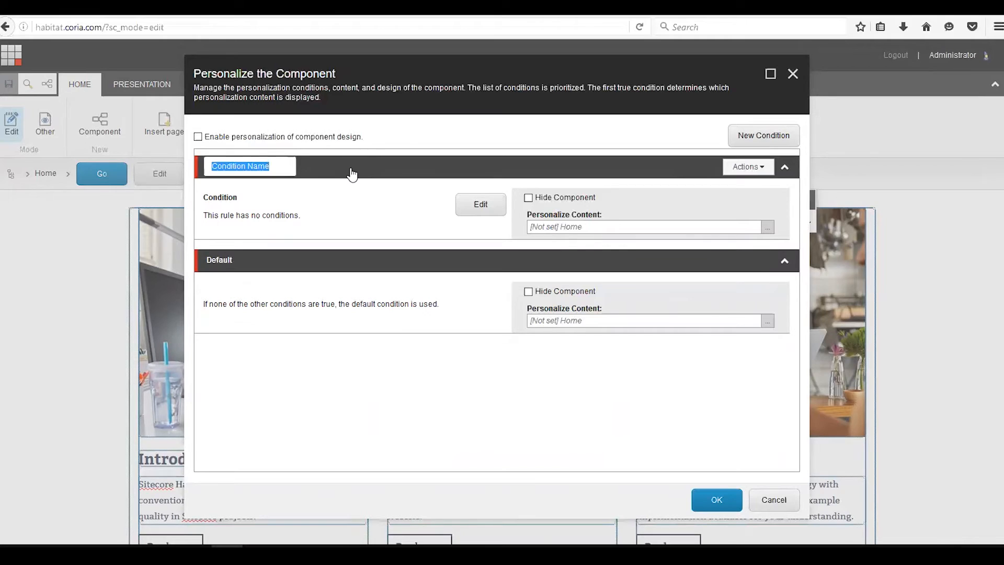
type("Experienced users")
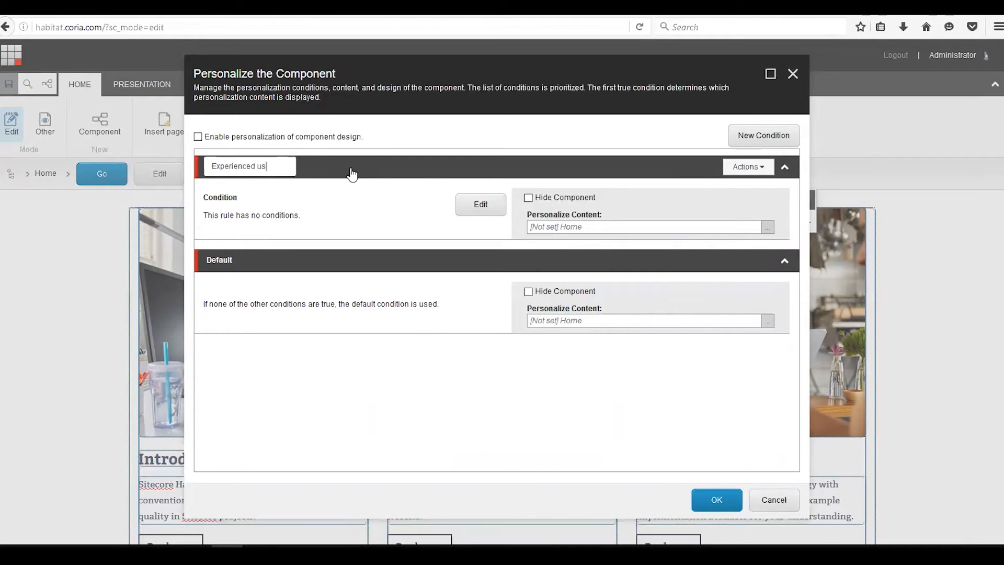
- Edit the condition's rule, searching for goal and adding 'where the specific goal was triggered during the current visit'
left_click(482, 205)
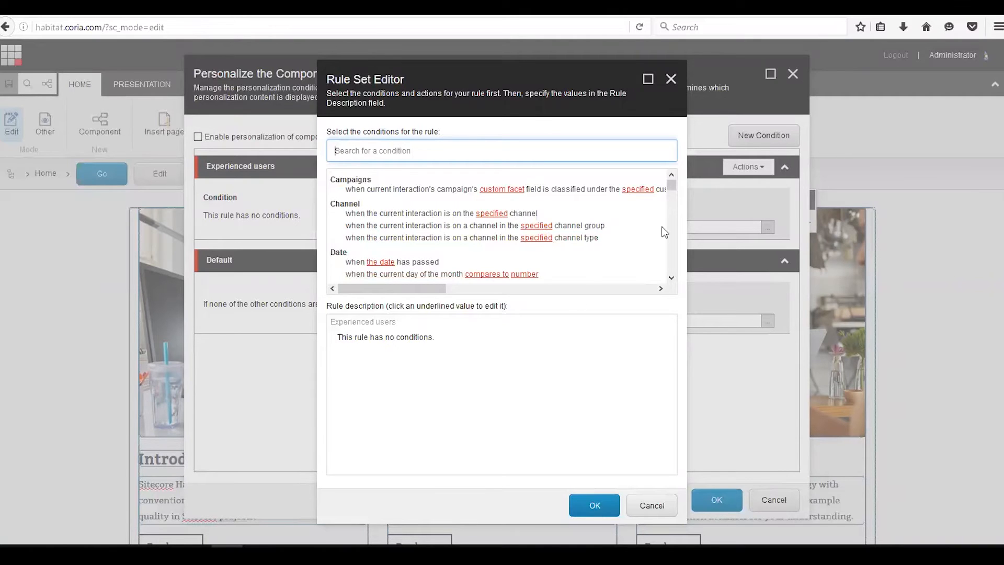
left_click_drag(673, 187, 675, 224)
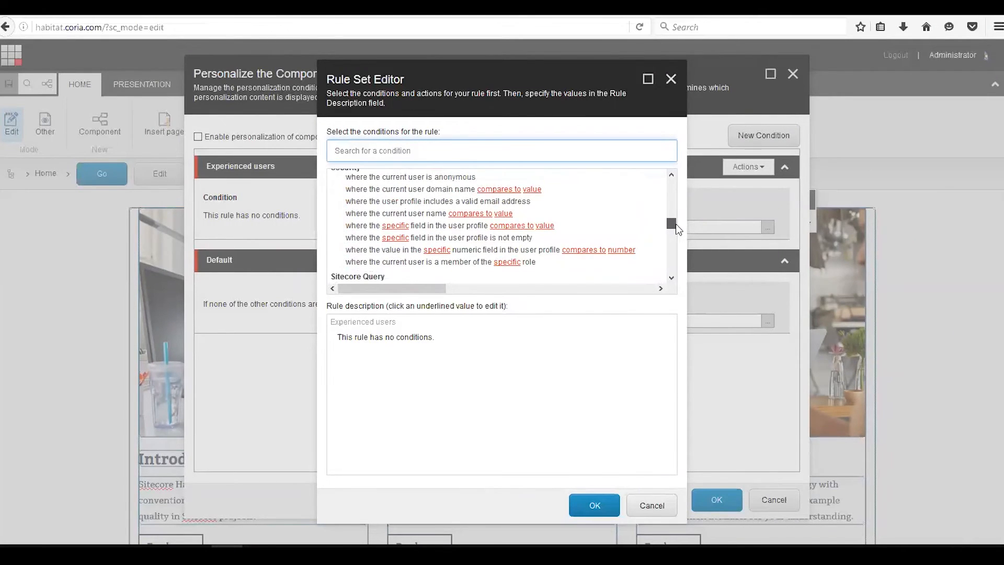
left_click_drag(676, 223, 675, 185)
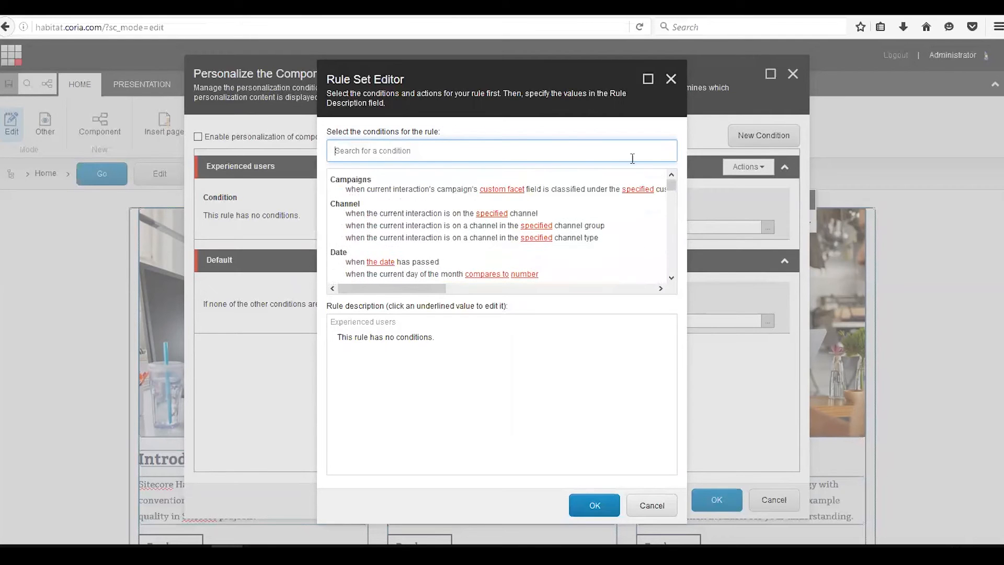
left_click(462, 145)
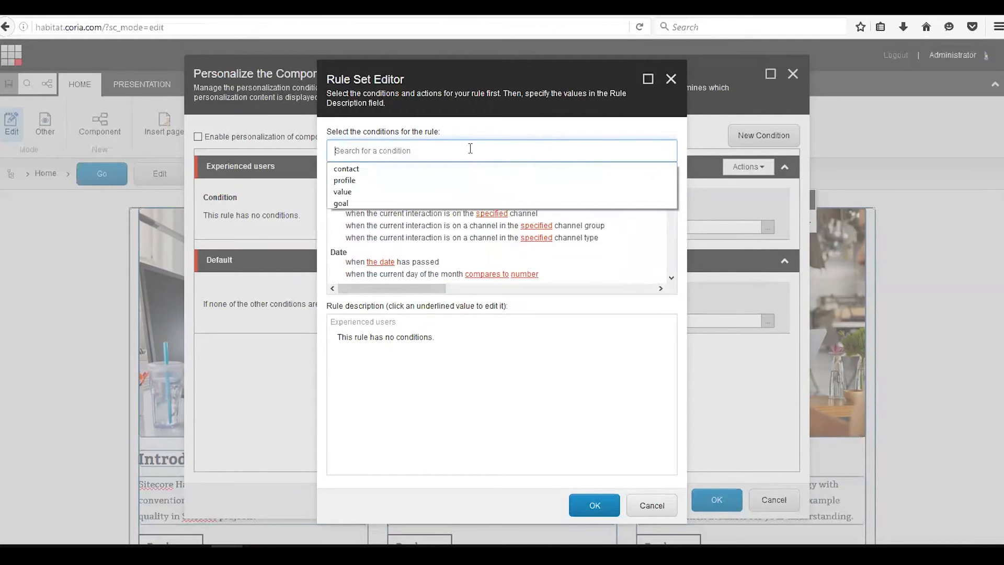
type("goal")
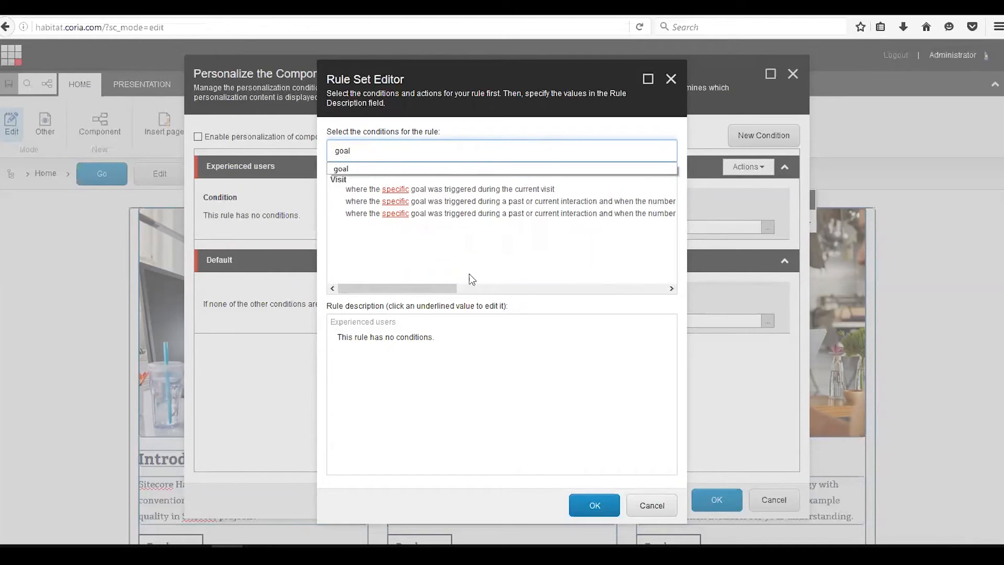
left_click(444, 288)
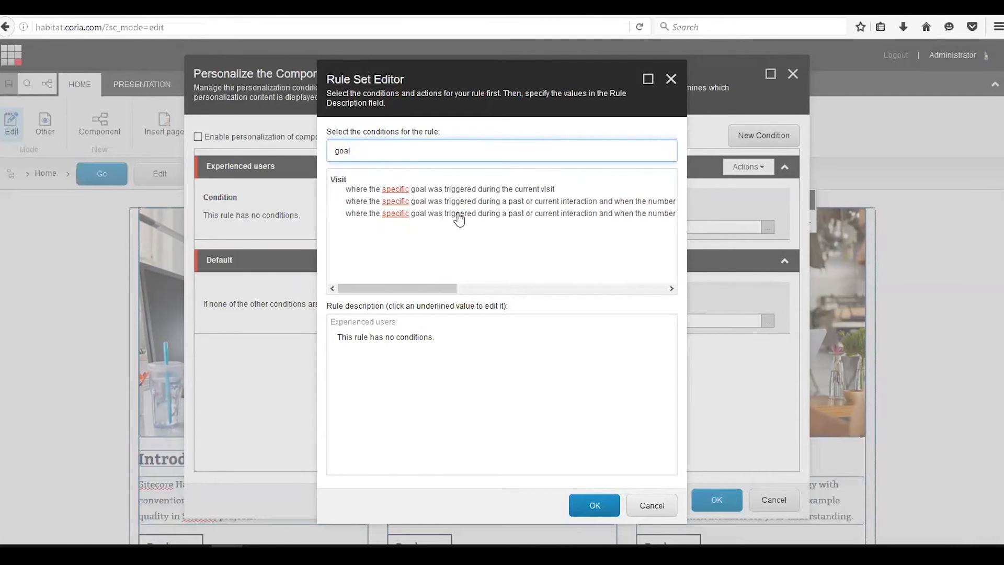
left_click(445, 189)
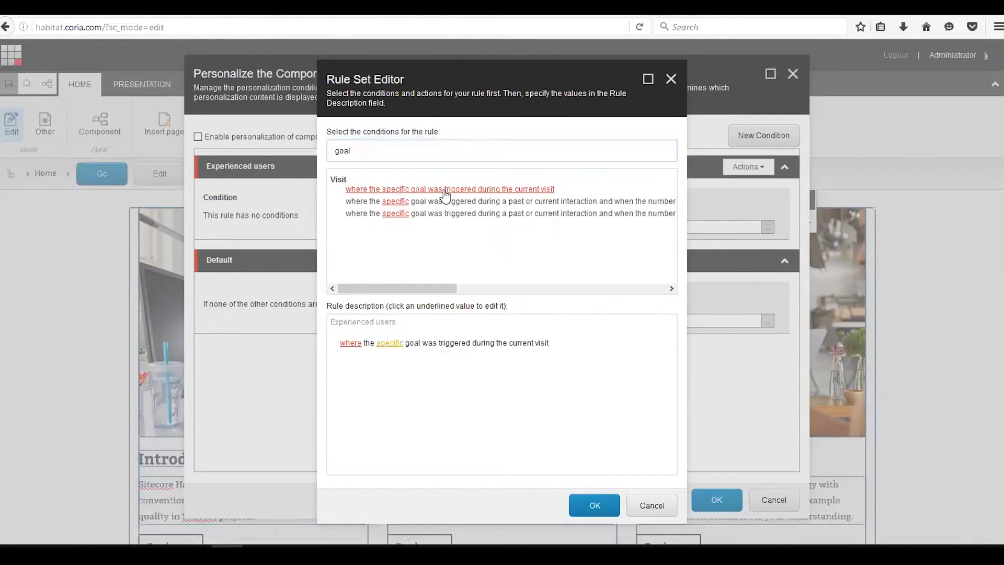
- Set that rule's goal to 'Getting started page visited' from Page Goals
left_click(391, 343)
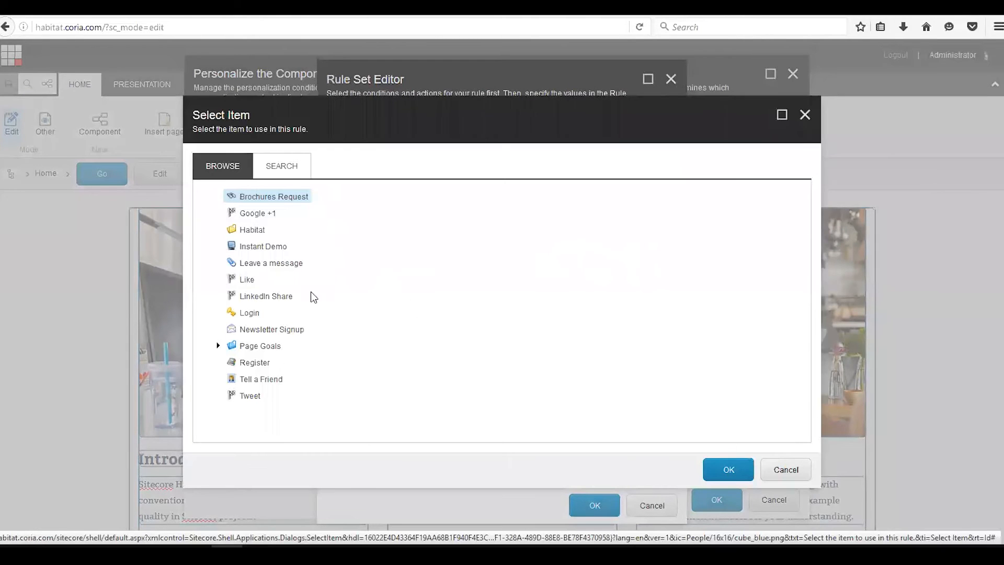
left_click(218, 346)
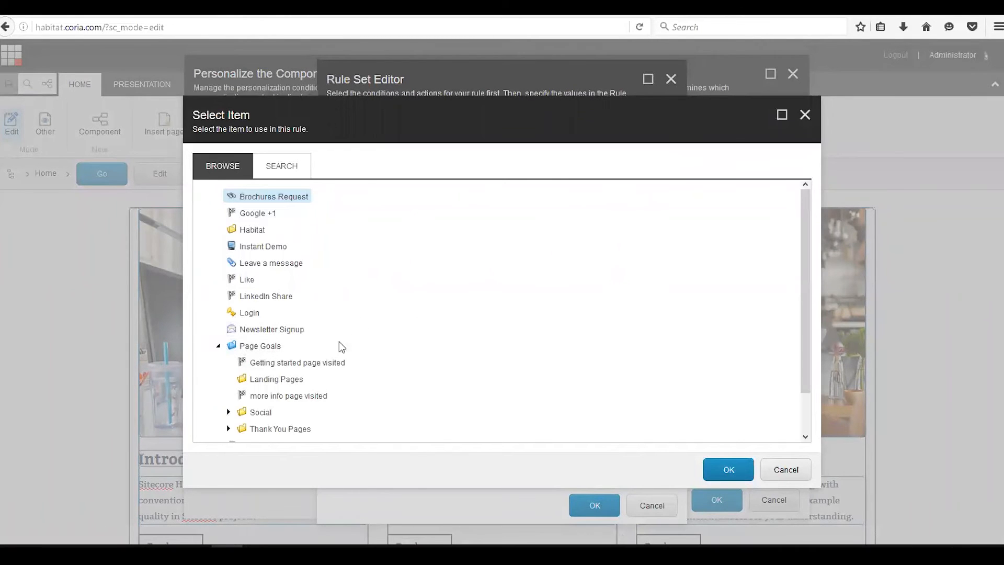
left_click(285, 366)
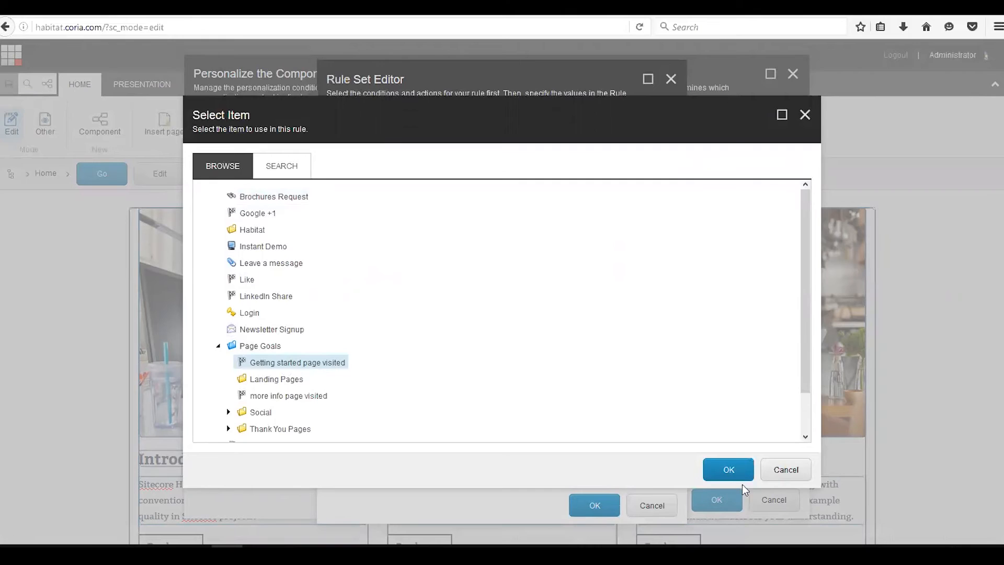
left_click(730, 471)
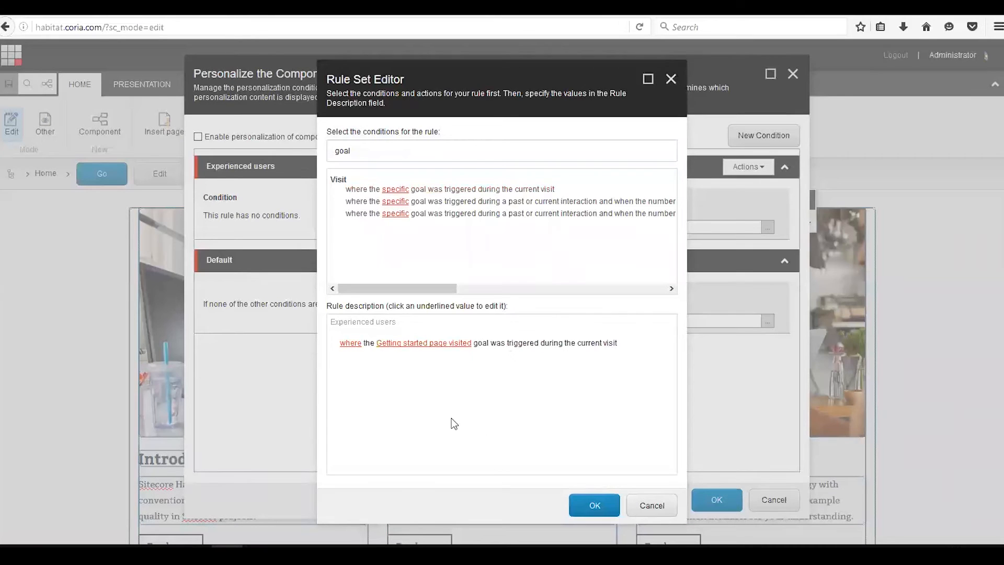
- Add a second goal-triggered condition and set its goal to 'more info page visited'
left_click(461, 192)
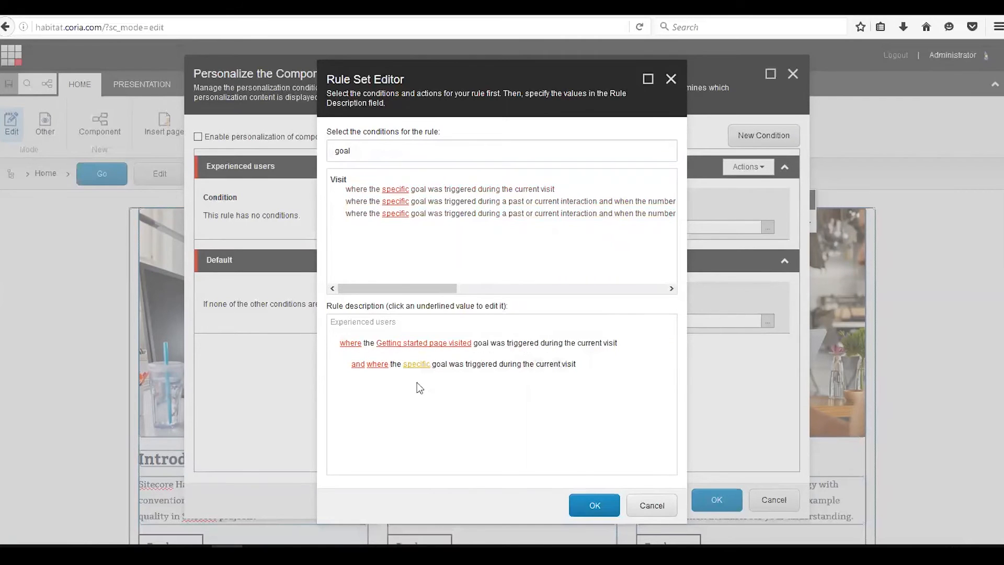
left_click(417, 364)
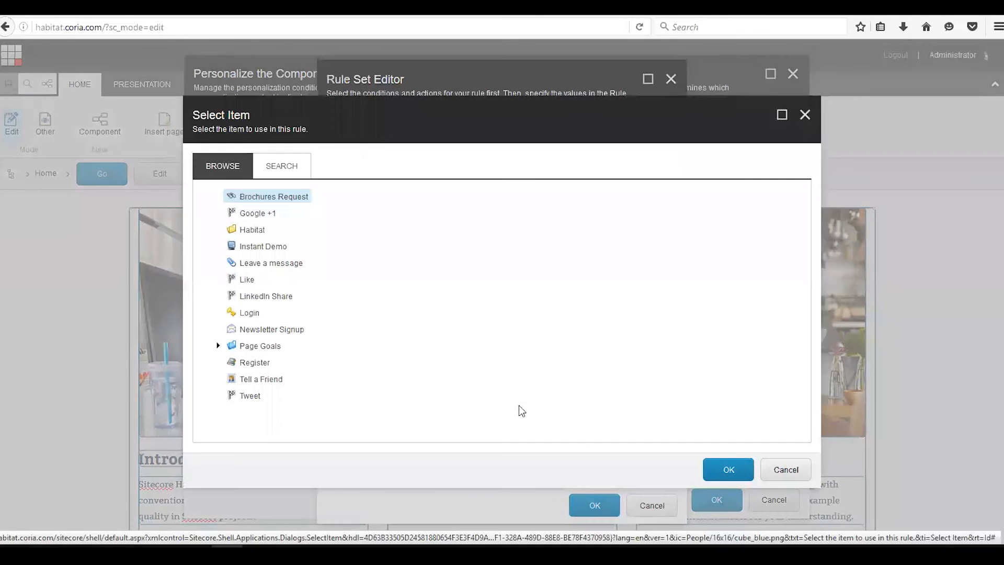
left_click(218, 345)
left_click(279, 398)
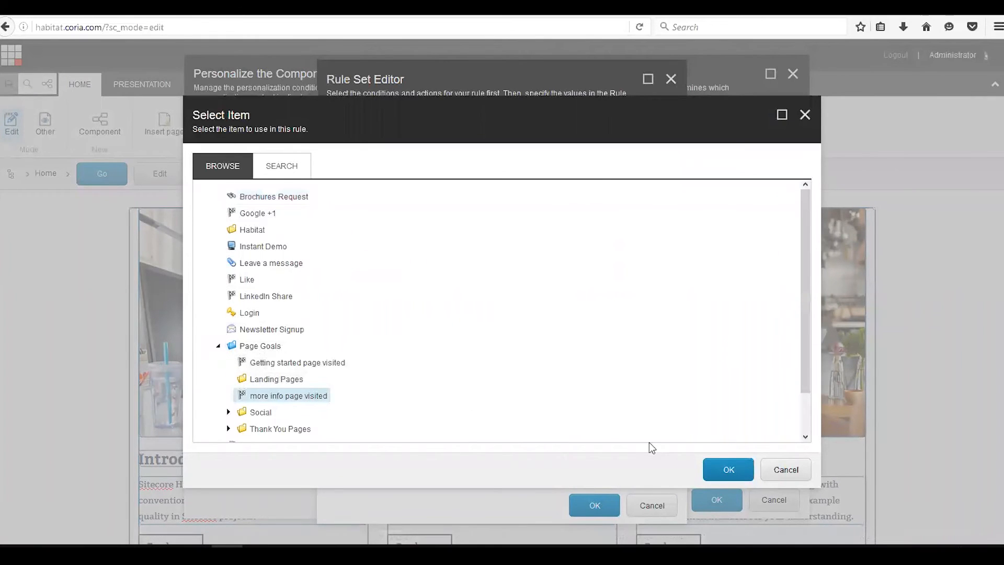
left_click(728, 469)
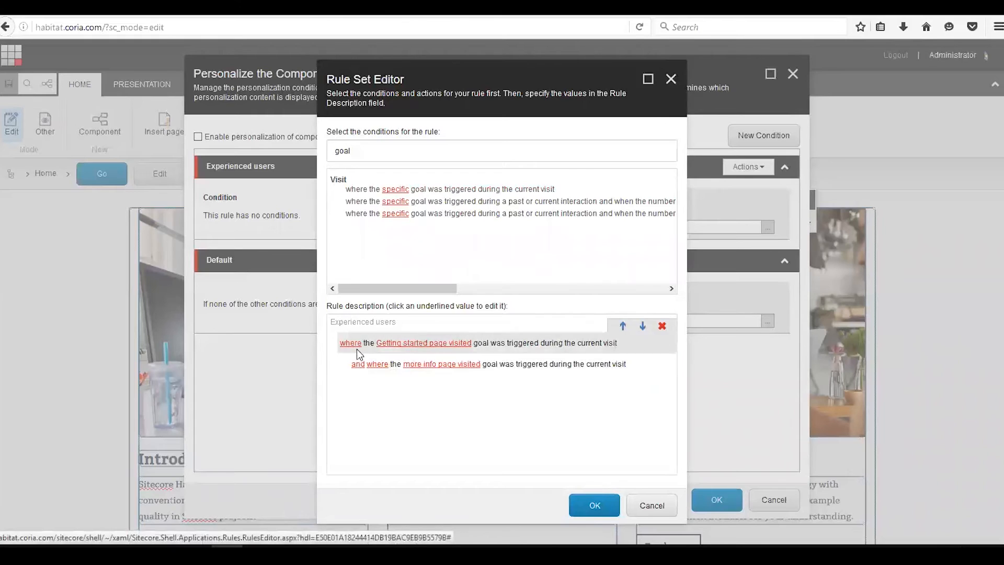
- Try the second condition's 'or' and 'except' operators before restoring 'and where'
left_click(358, 365)
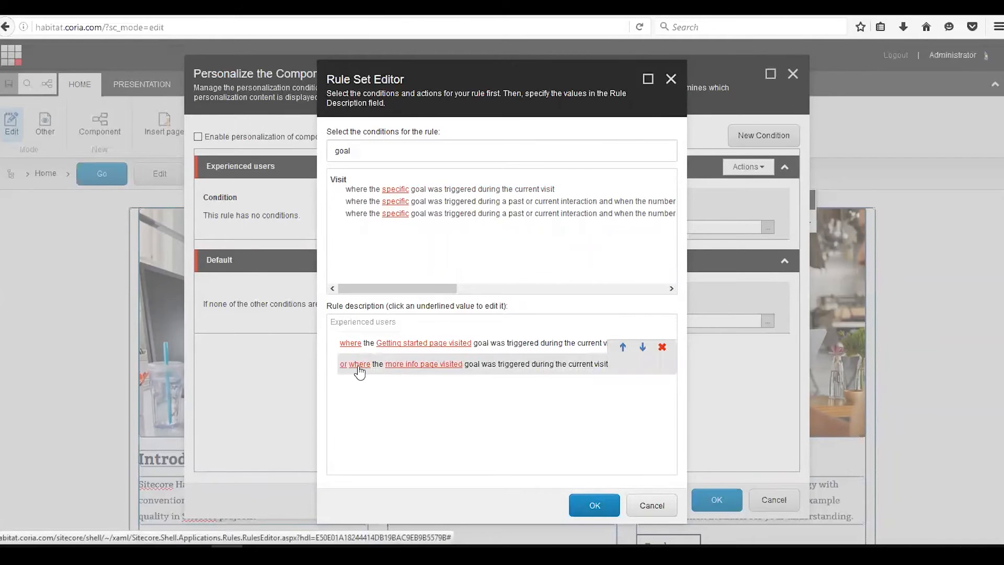
left_click(343, 365)
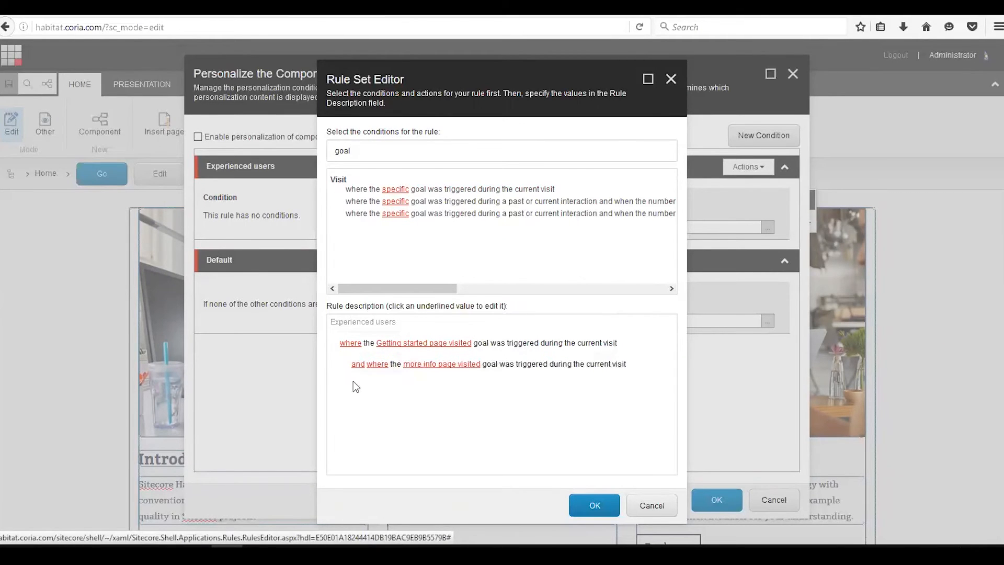
left_click(360, 367)
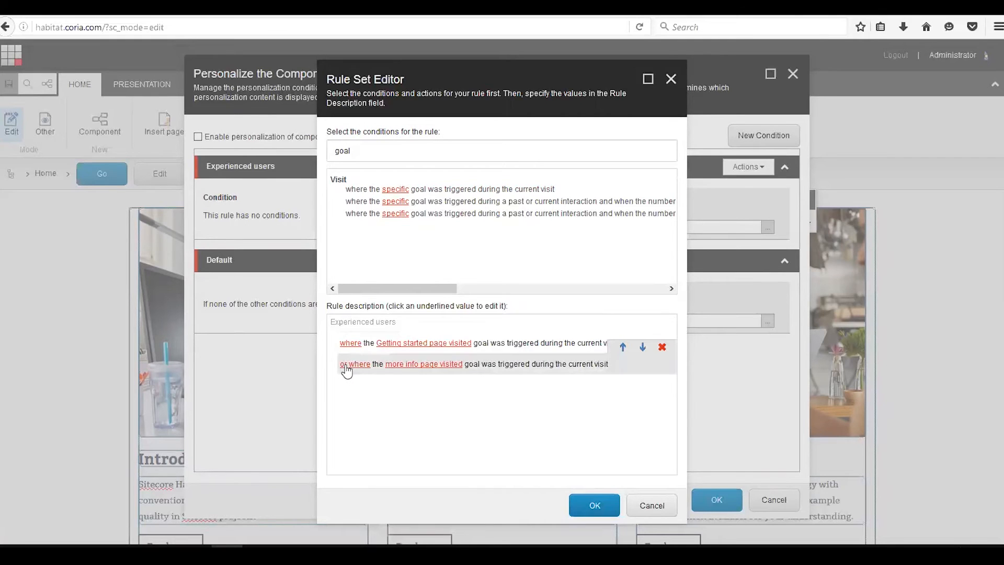
left_click(344, 371)
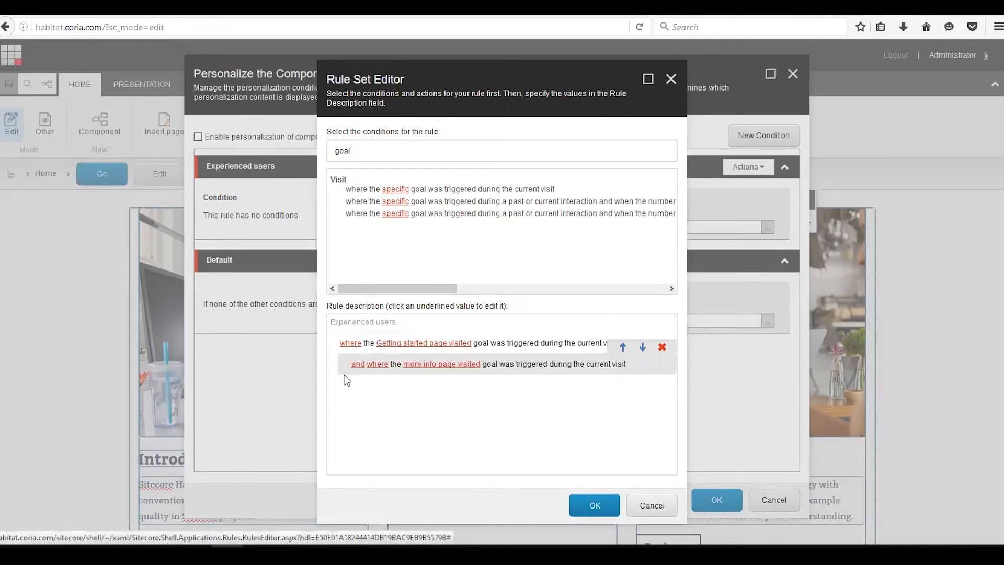
left_click(382, 365)
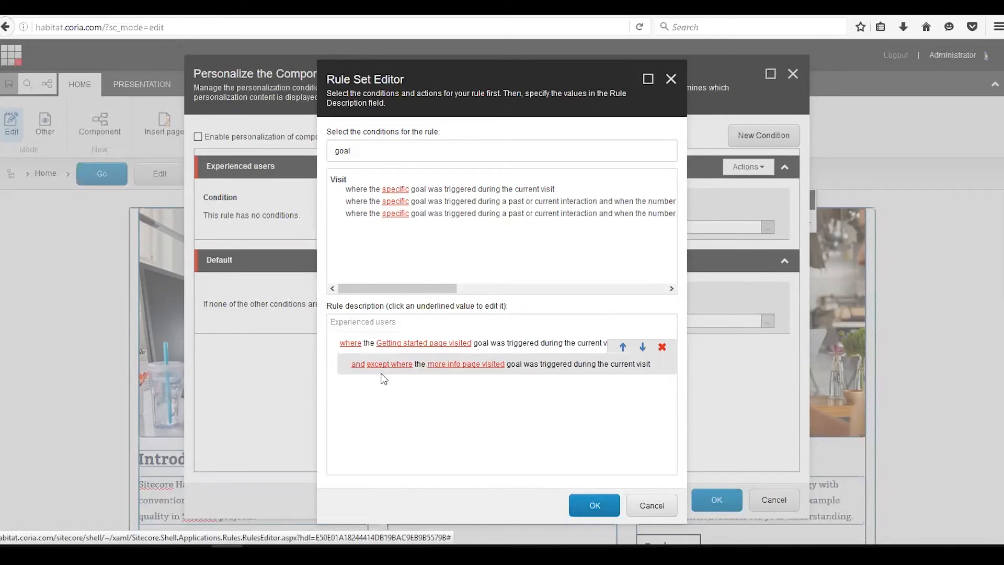
left_click(396, 366)
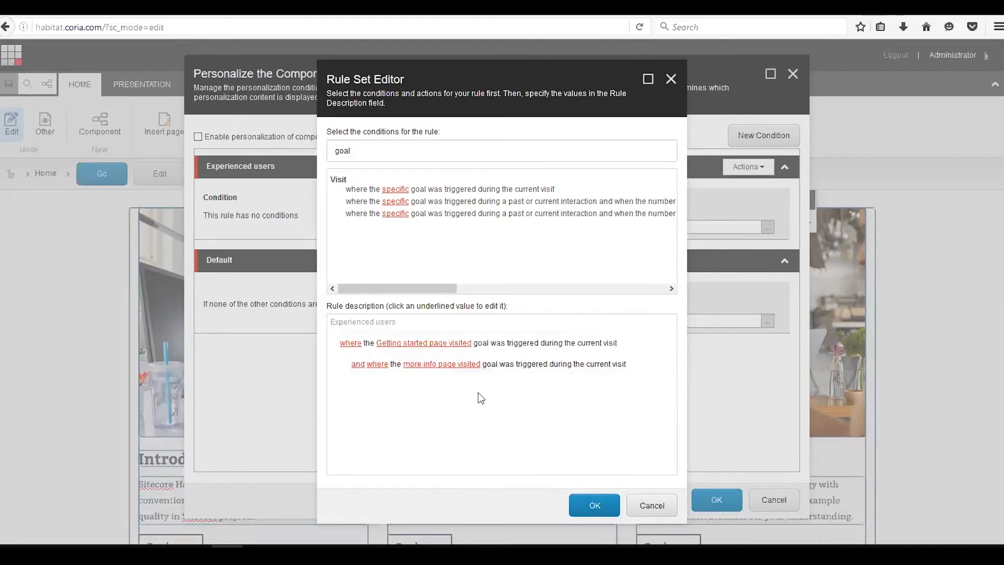
- Clear the condition search and add the condition on the contact's current engagement value points comparing to a number
left_click(337, 152)
left_click_drag(336, 152, 438, 150)
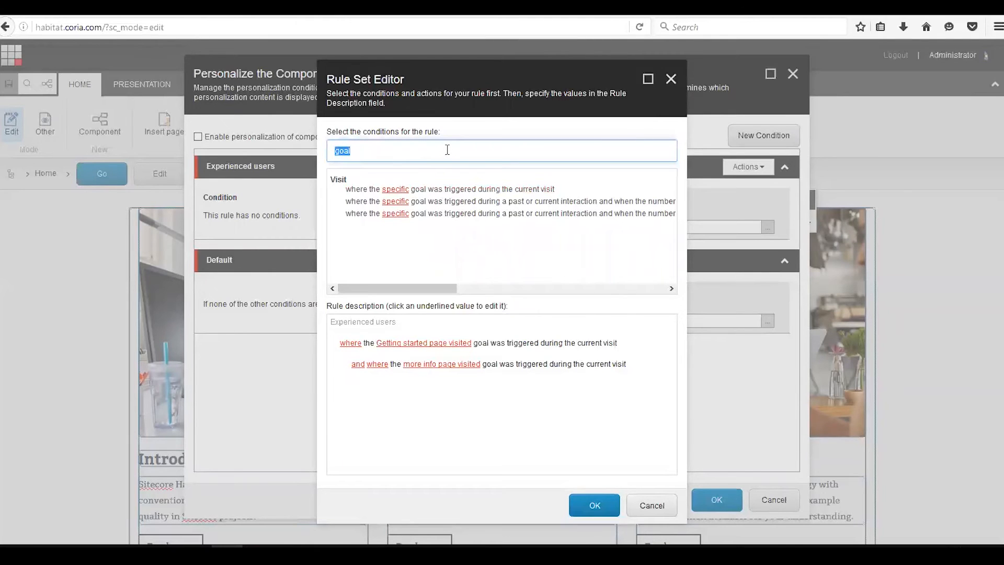
key("BackSpace")
scroll(538, 209, "down", 10)
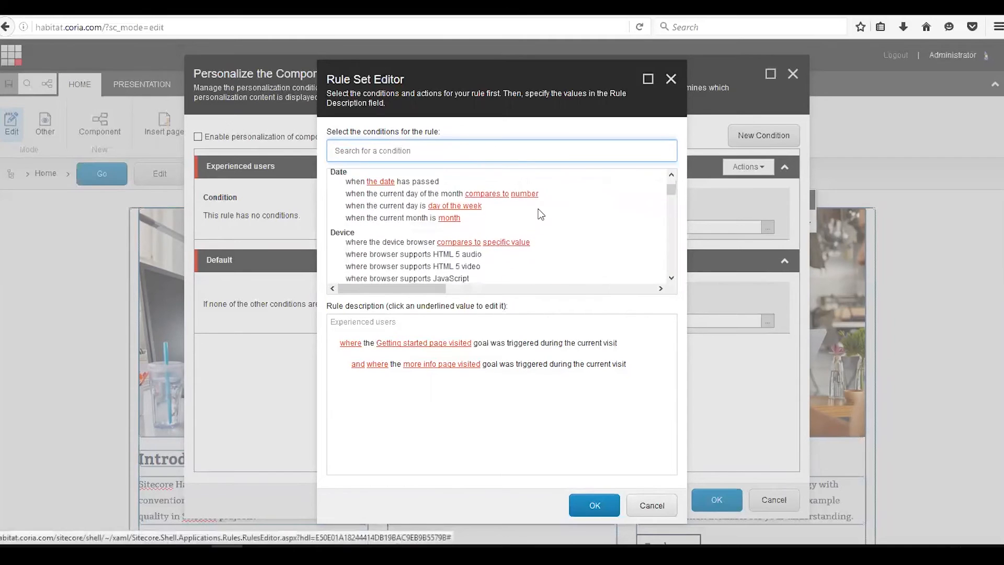
scroll(523, 220, "down", 12)
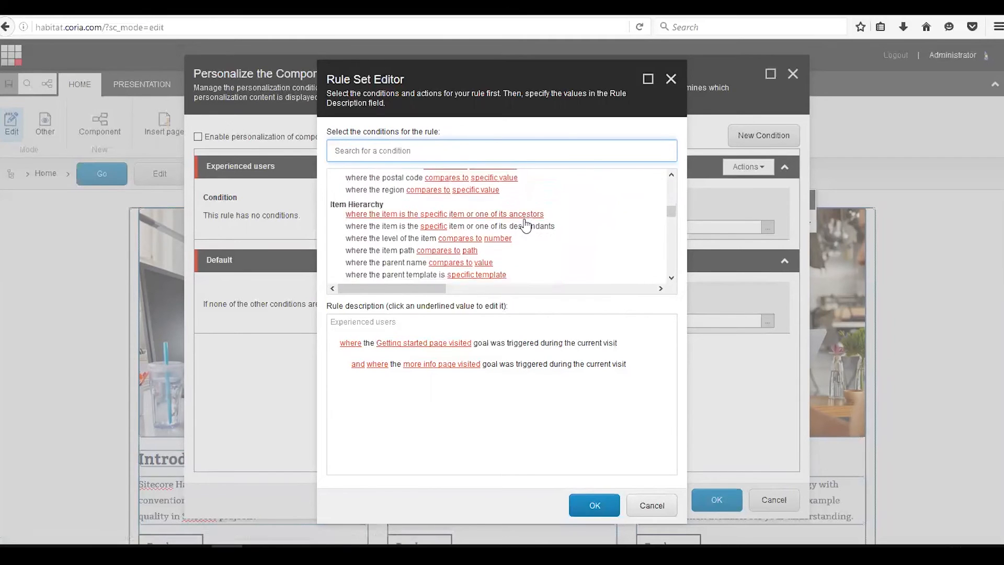
scroll(526, 224, "down", 10)
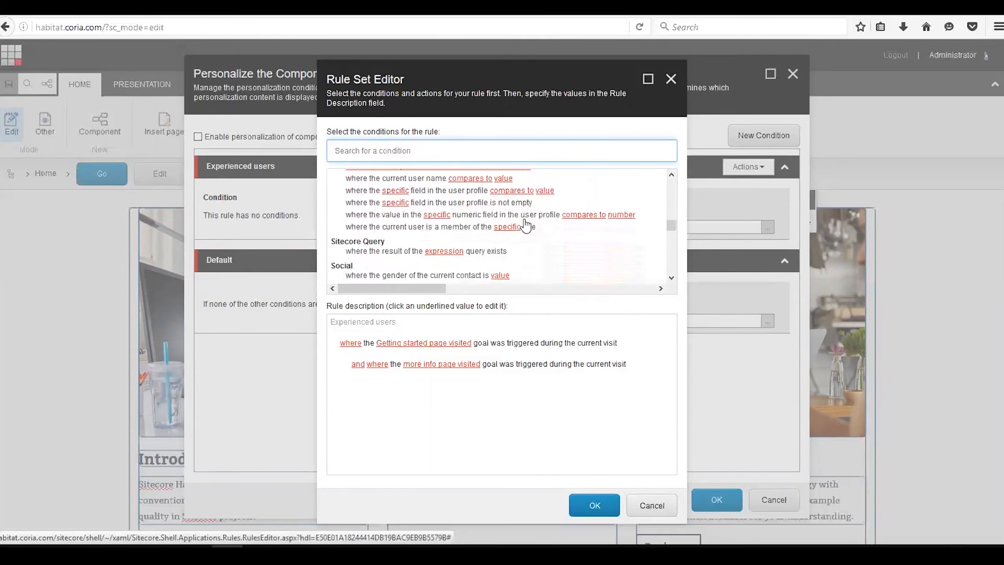
scroll(524, 219, "down", 10)
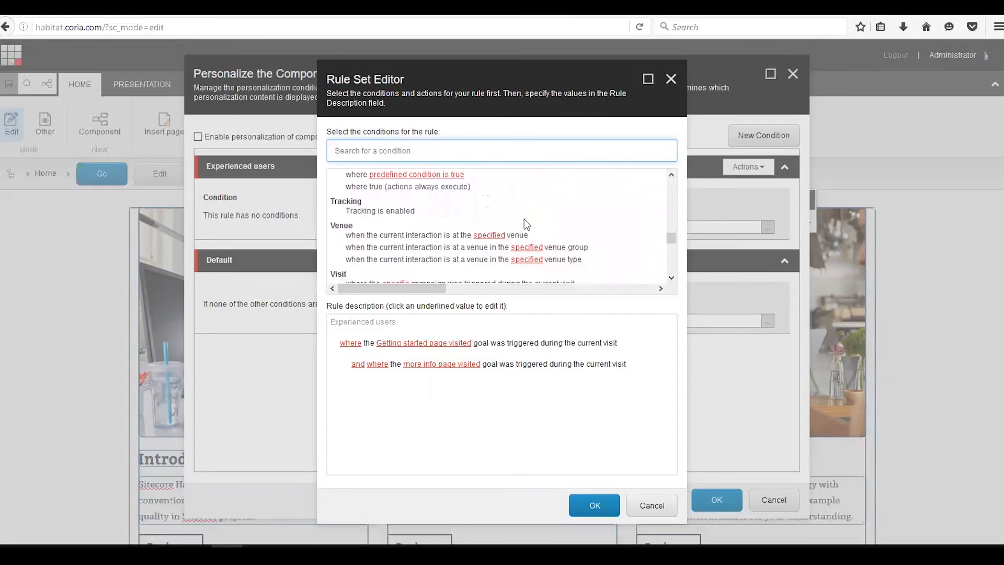
scroll(561, 240, "up", 1)
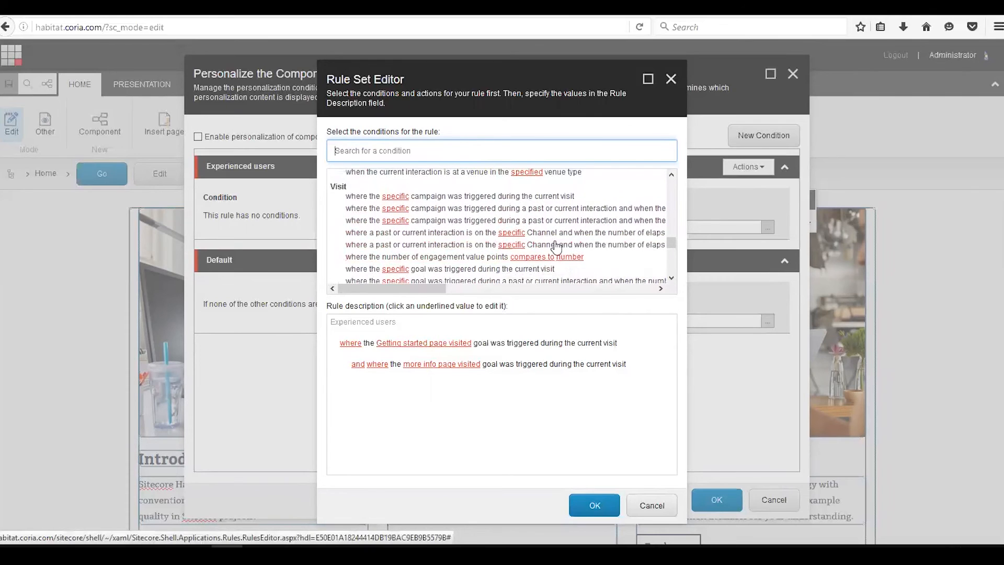
scroll(570, 246, "down", 10)
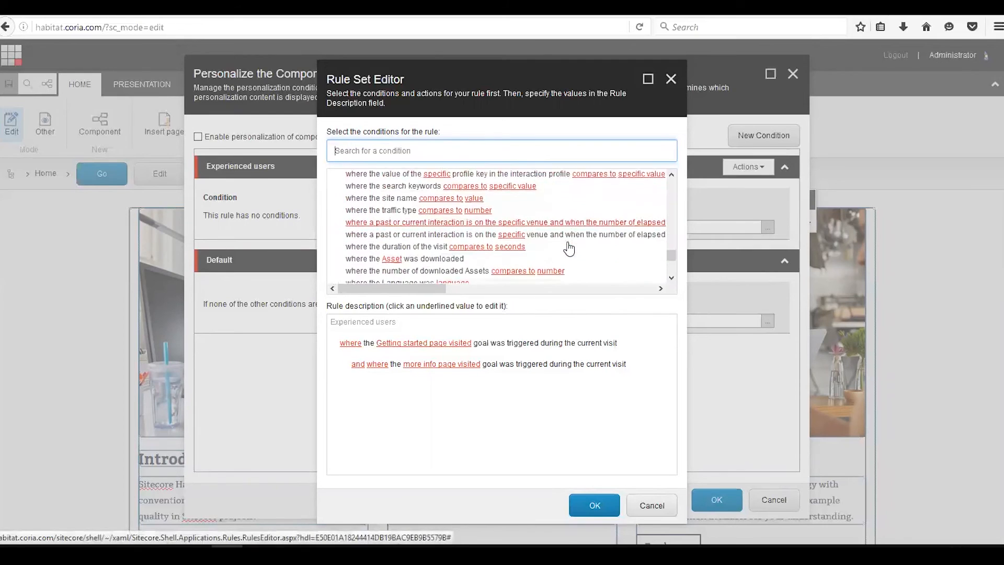
scroll(568, 243, "down", 1)
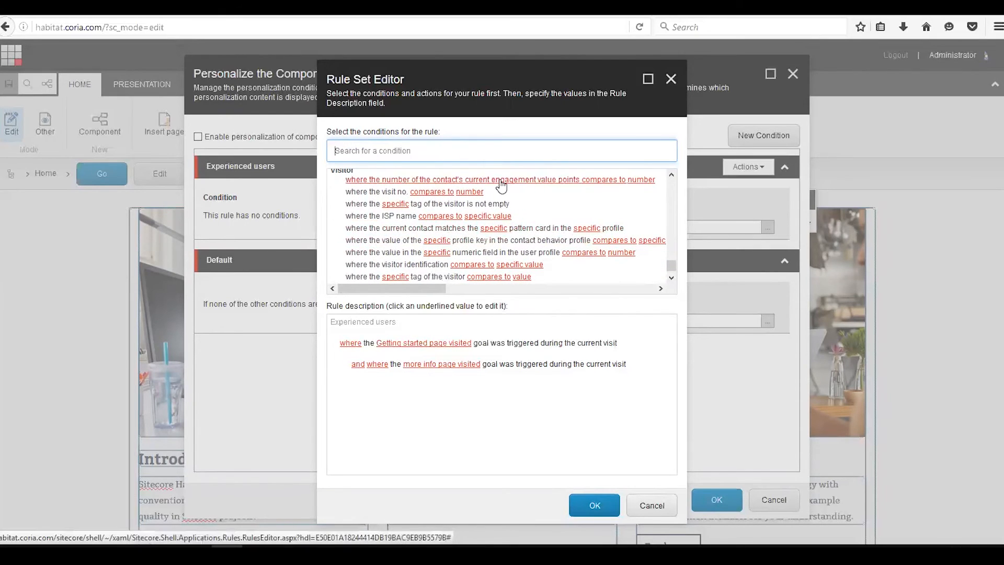
left_click(551, 180)
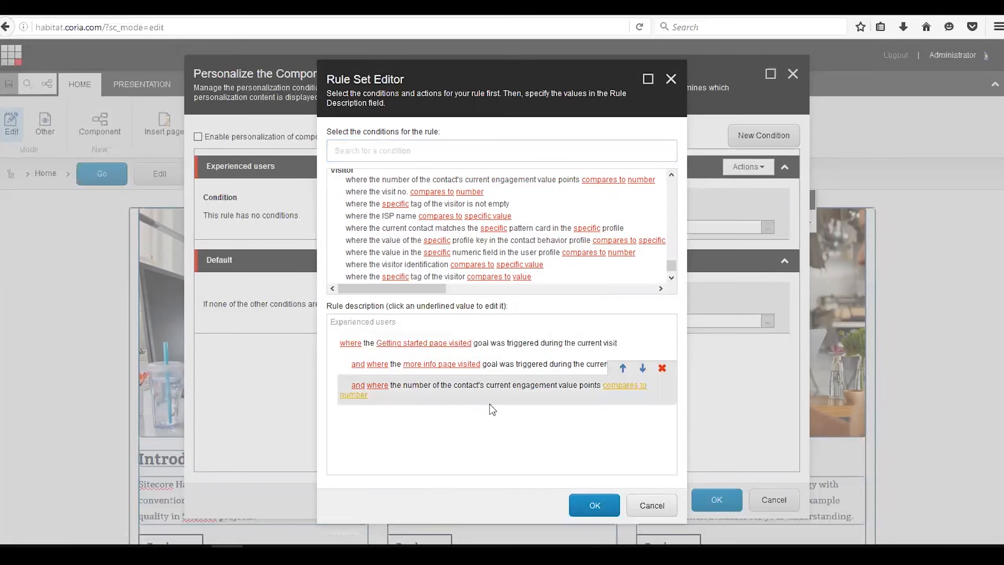
- Set the engagement condition to 'is greater than' 50 and save the rule set
left_click(626, 386)
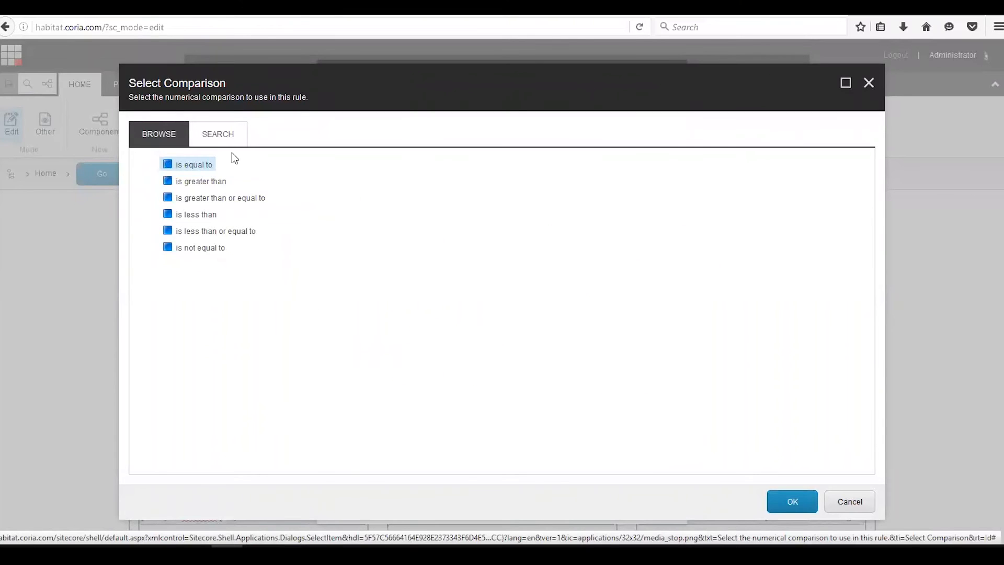
left_click(207, 181)
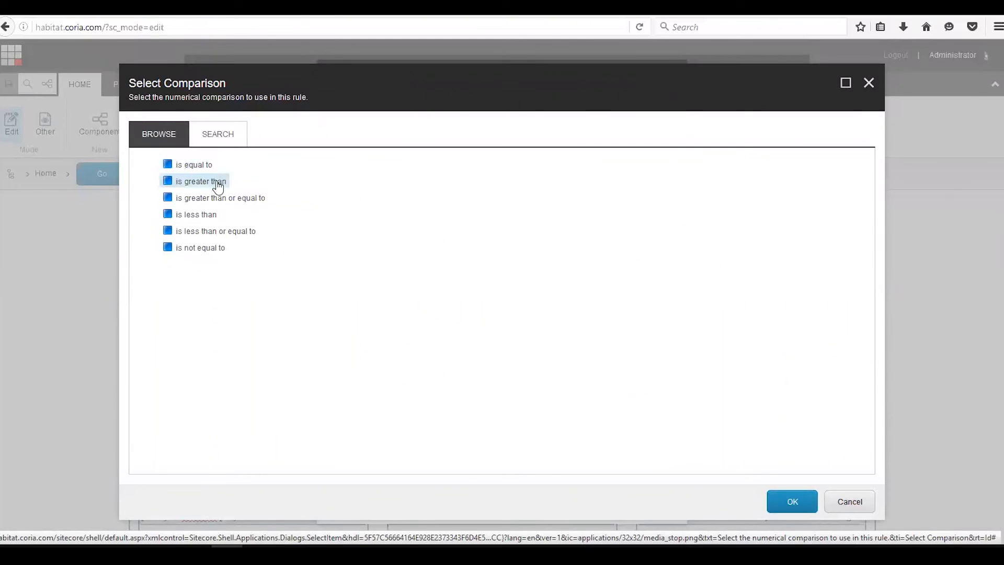
left_click(794, 500)
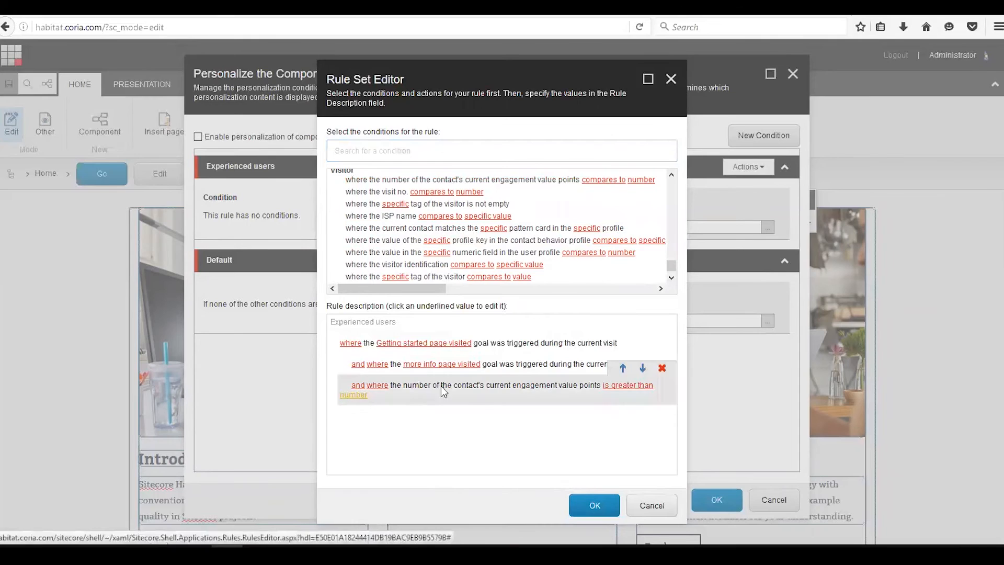
left_click(353, 395)
type("50")
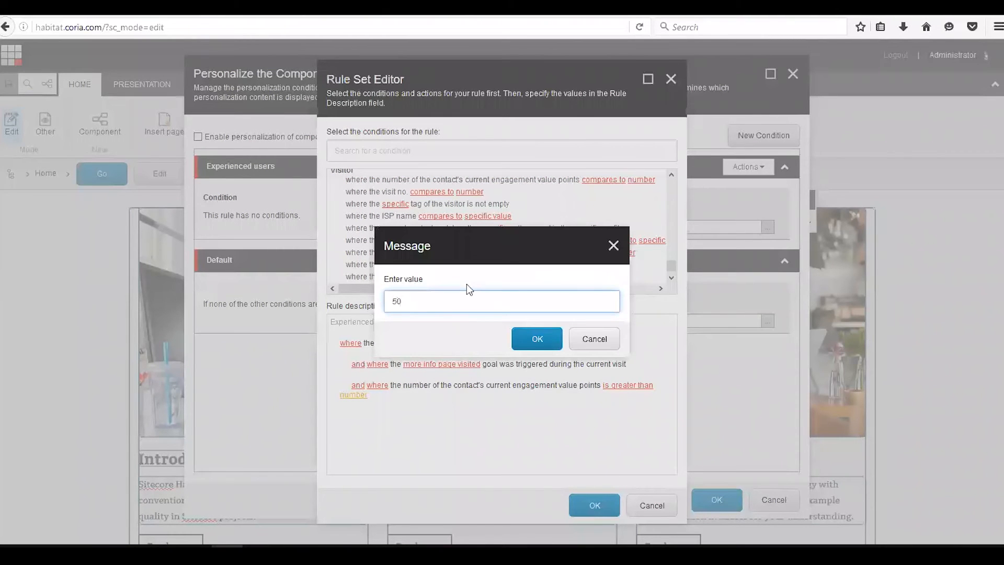
left_click(537, 339)
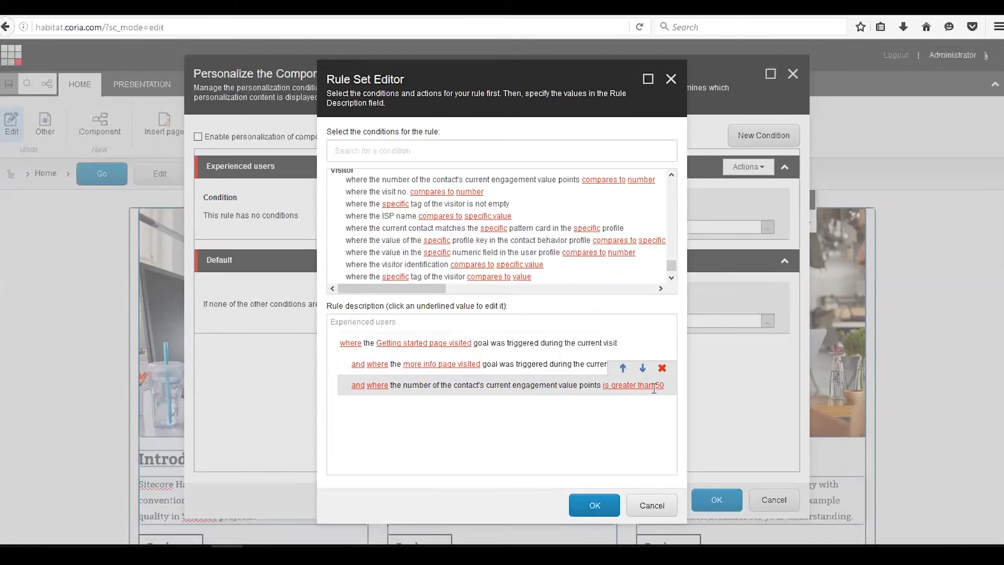
left_click(601, 509)
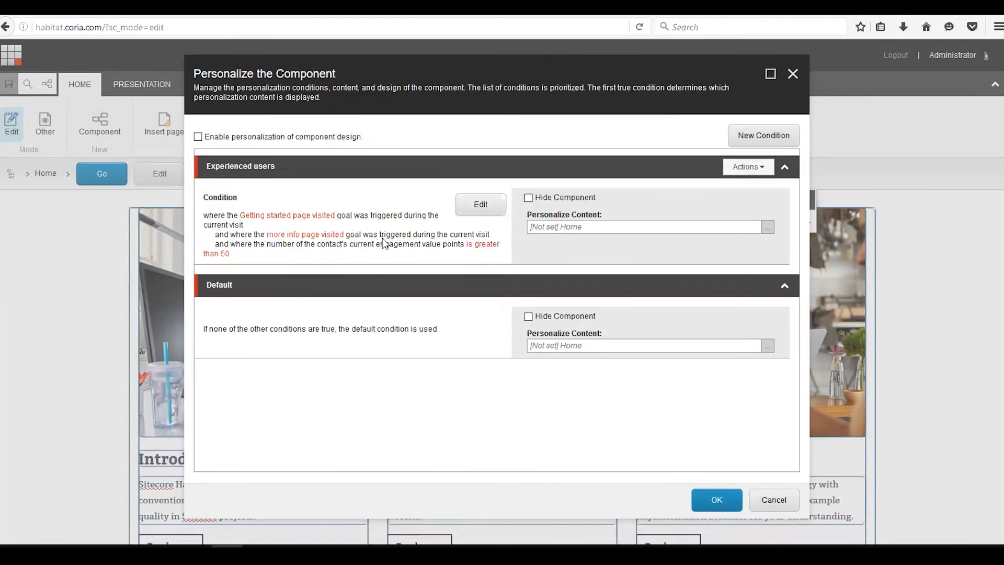
- Set the Experienced users content to the More Info page and confirm the personalization
left_click(768, 227)
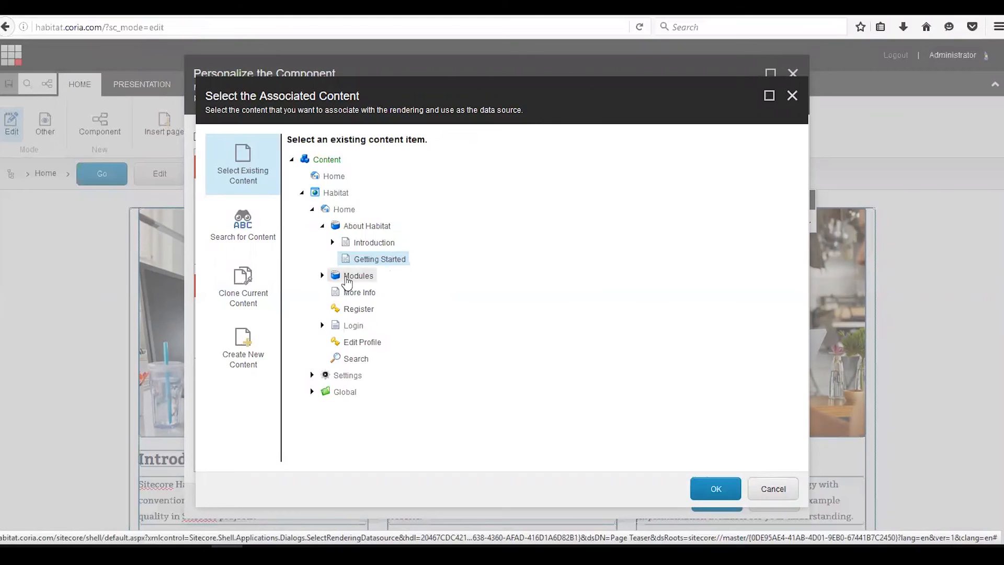
left_click(357, 292)
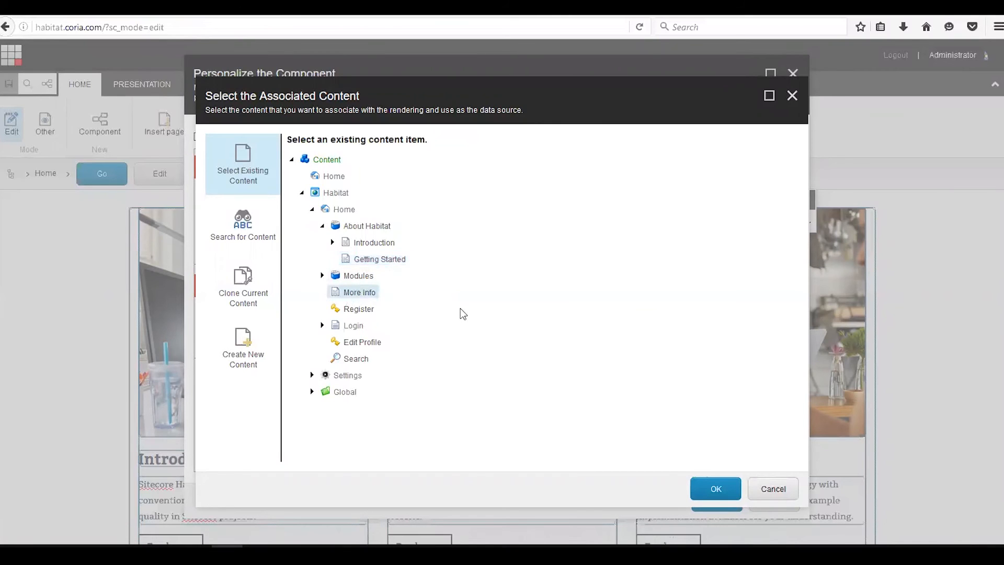
left_click(716, 489)
left_click(719, 497)
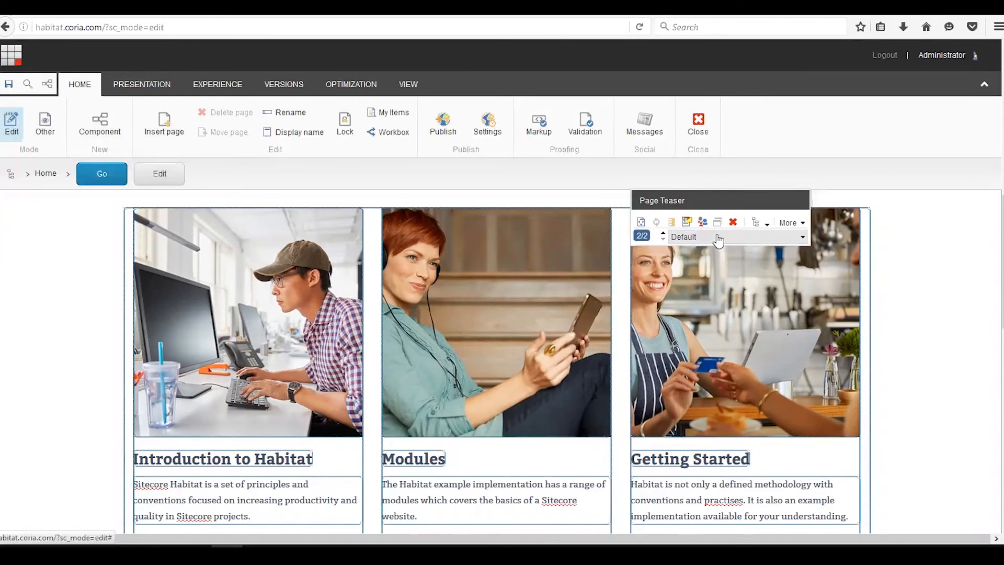
- Preview the Page Teaser under the Experienced users condition and save the page
left_click(804, 238)
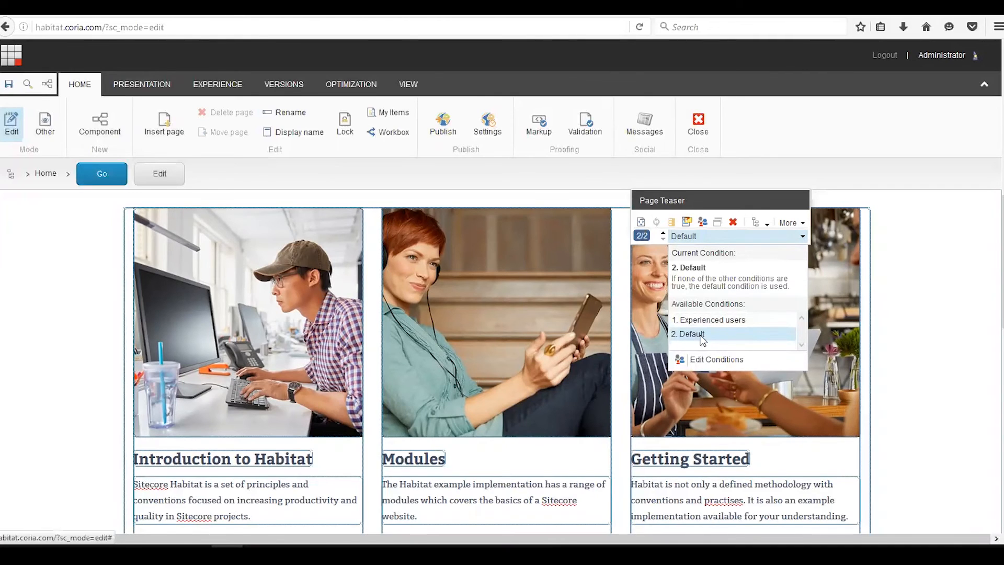
left_click(727, 320)
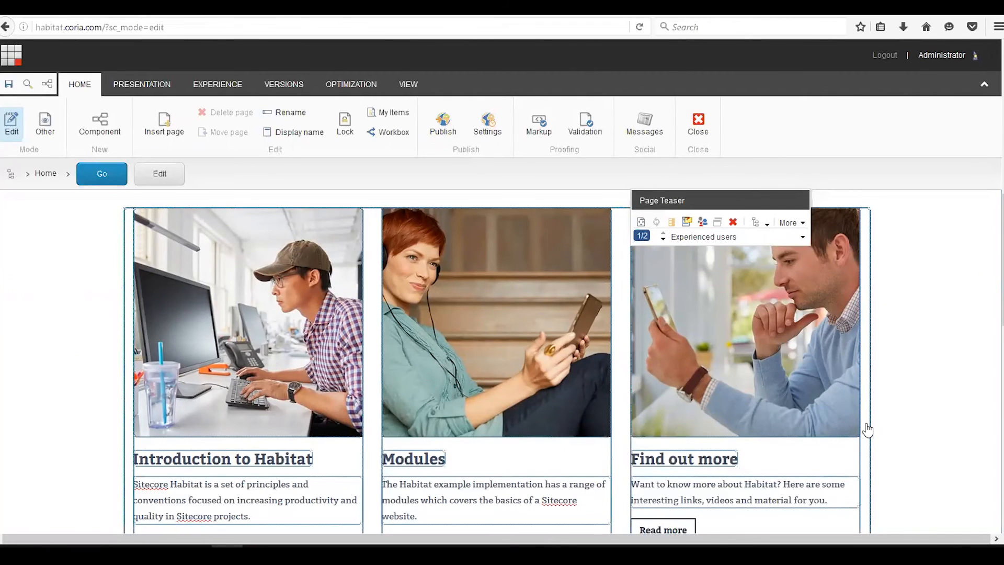
left_click(7, 86)
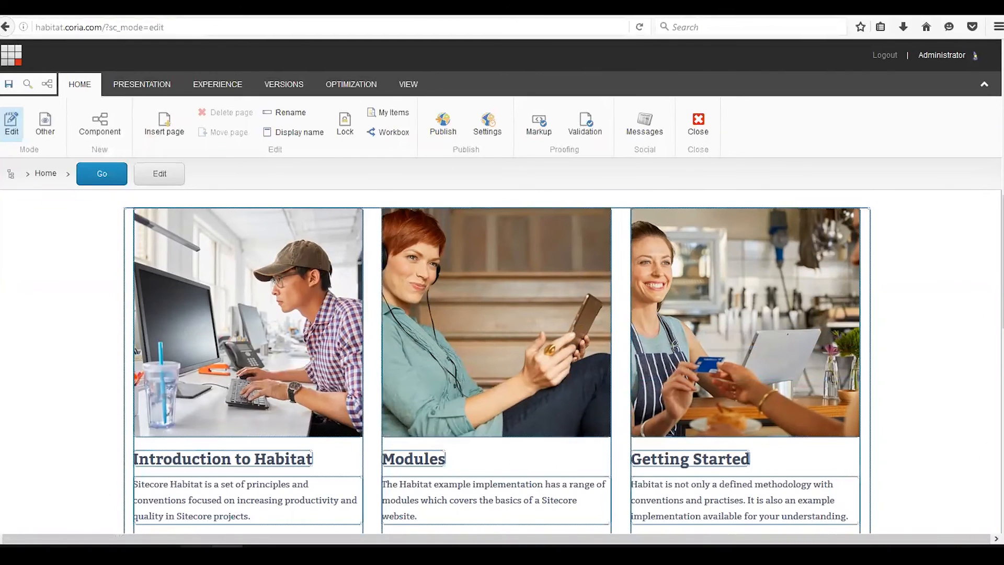
- Switch to the live site, reload the home page, and examine the engagement values in the visit details panel
mouse_move(196, 556)
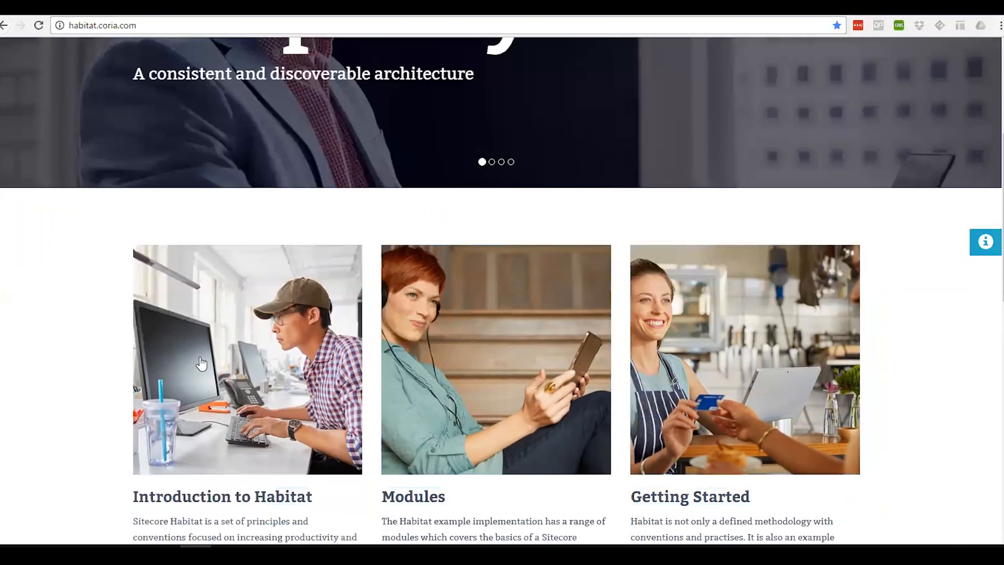
scroll(703, 355, "up", 3)
scroll(703, 355, "up", 1)
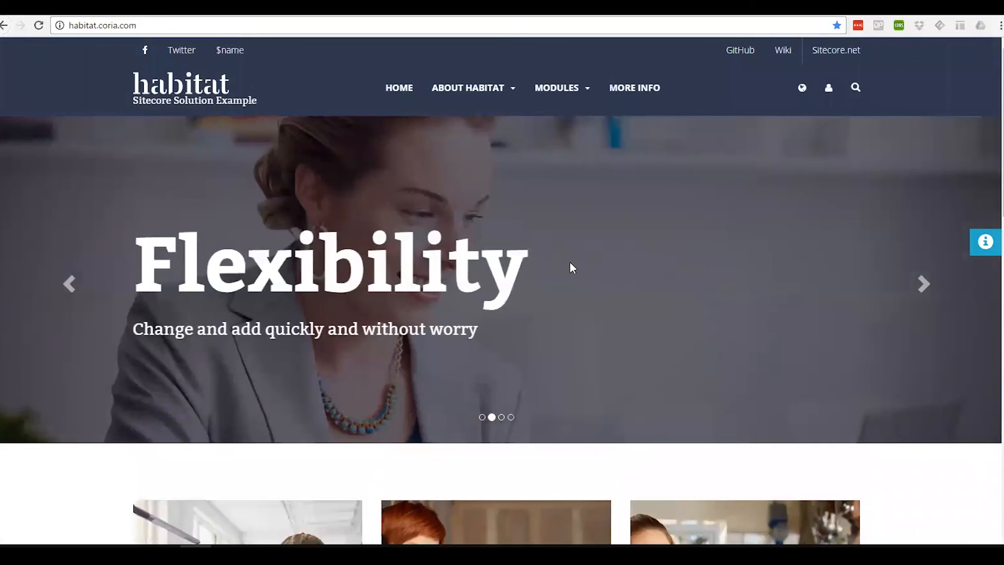
left_click(38, 25)
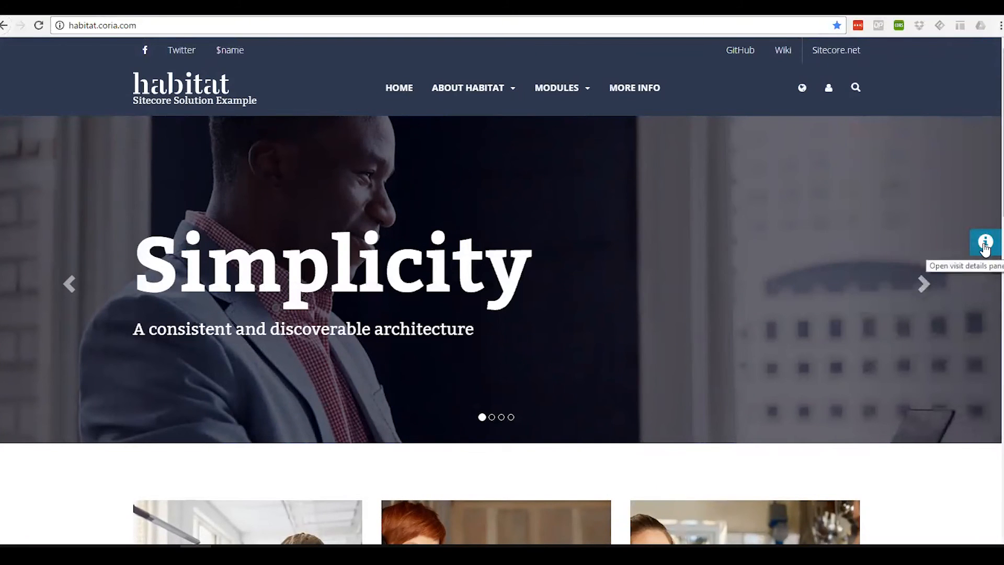
left_click(985, 246)
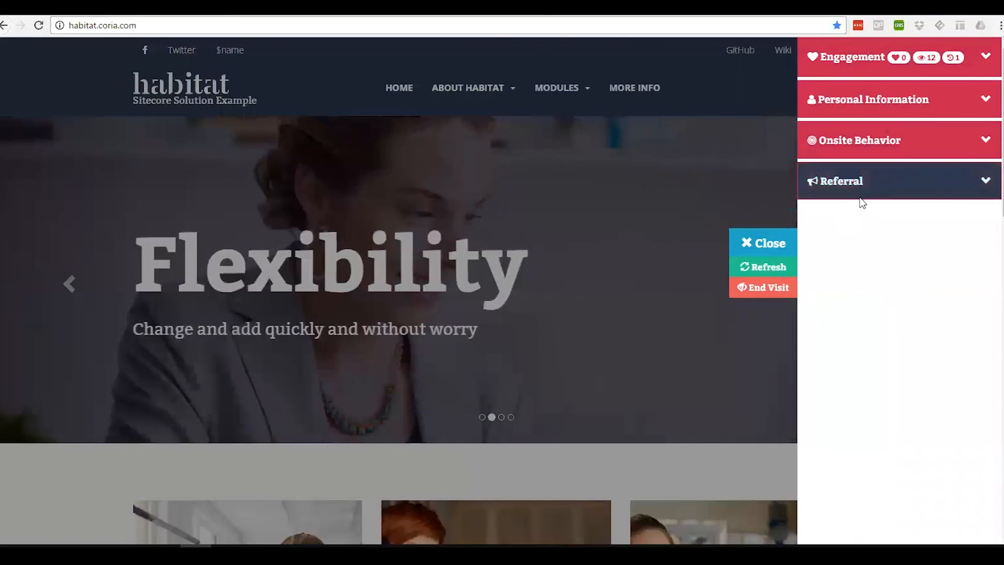
mouse_move(902, 61)
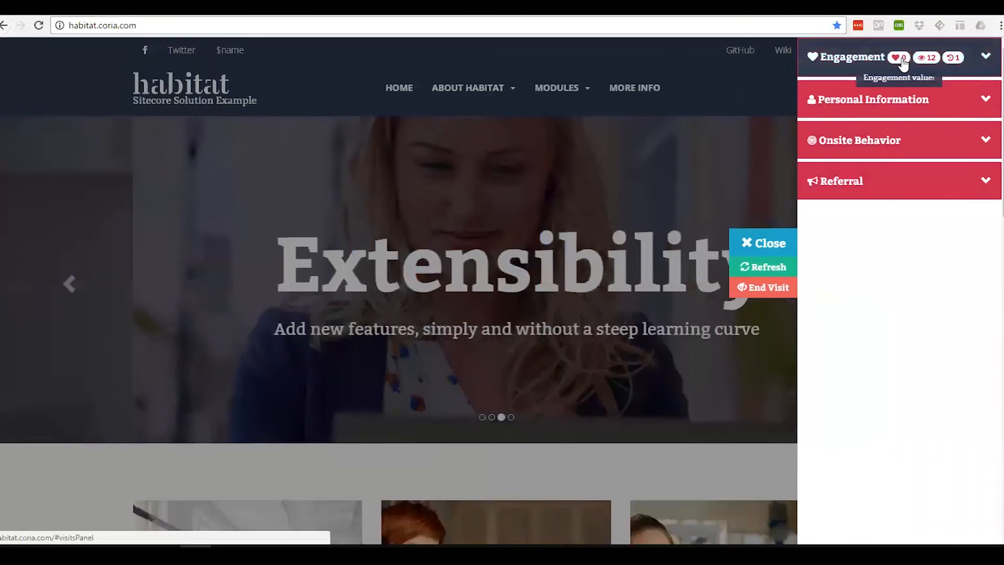
left_click(781, 244)
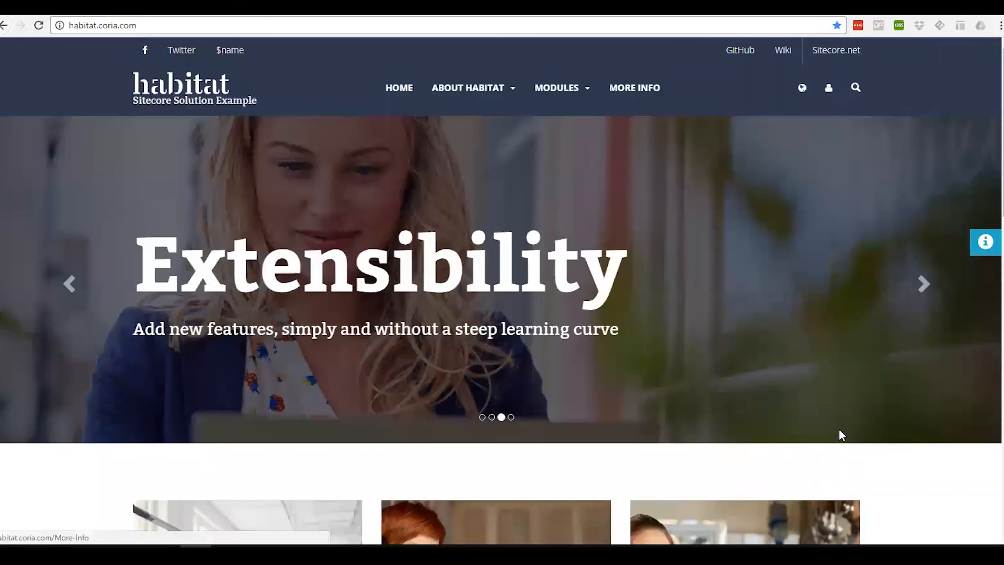
- Visit the More Info page and check the engagement values in the visit details panel
scroll(841, 434, "down", 3)
scroll(843, 439, "down", 2)
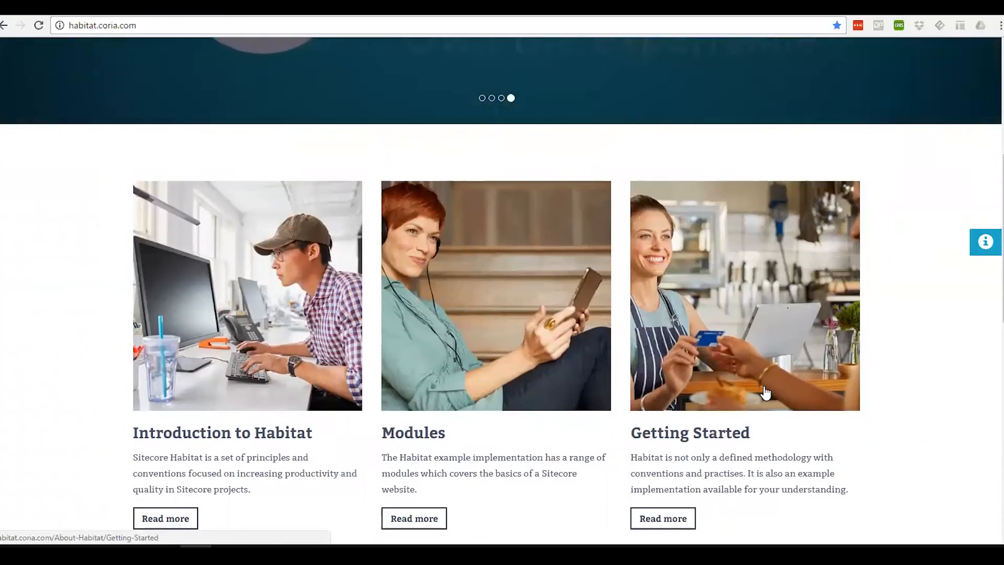
scroll(764, 393, "up", 5)
left_click(635, 90)
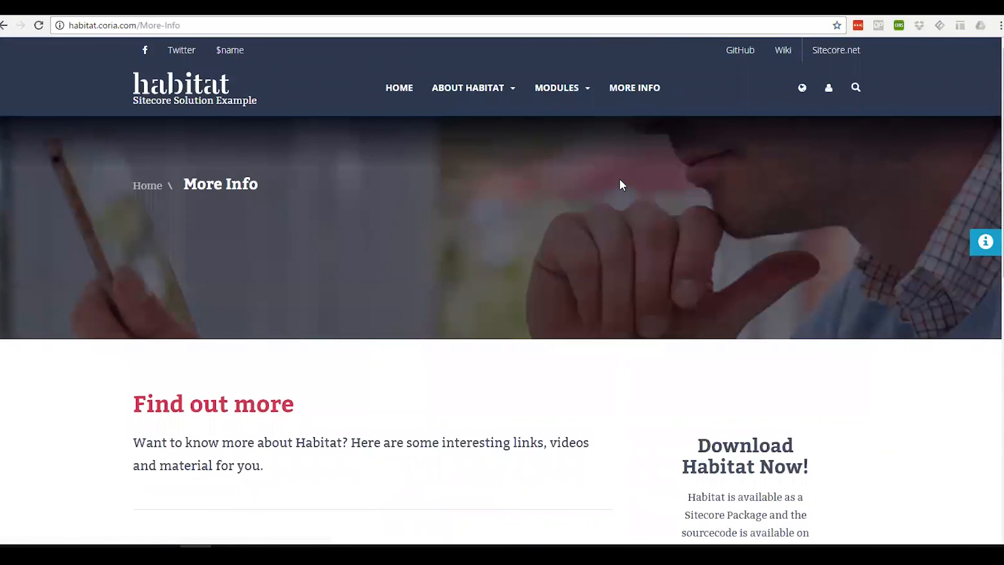
left_click(979, 242)
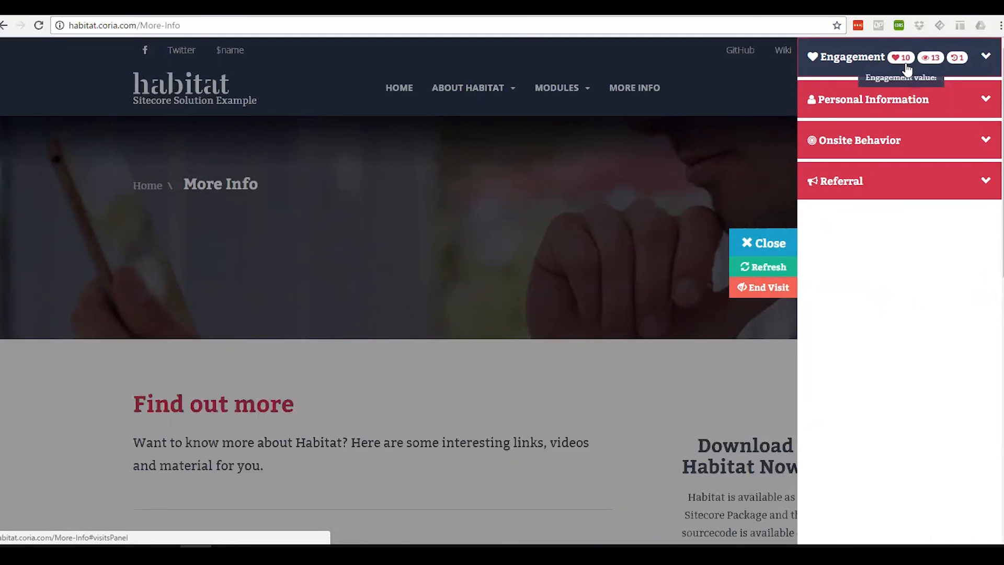
left_click(773, 243)
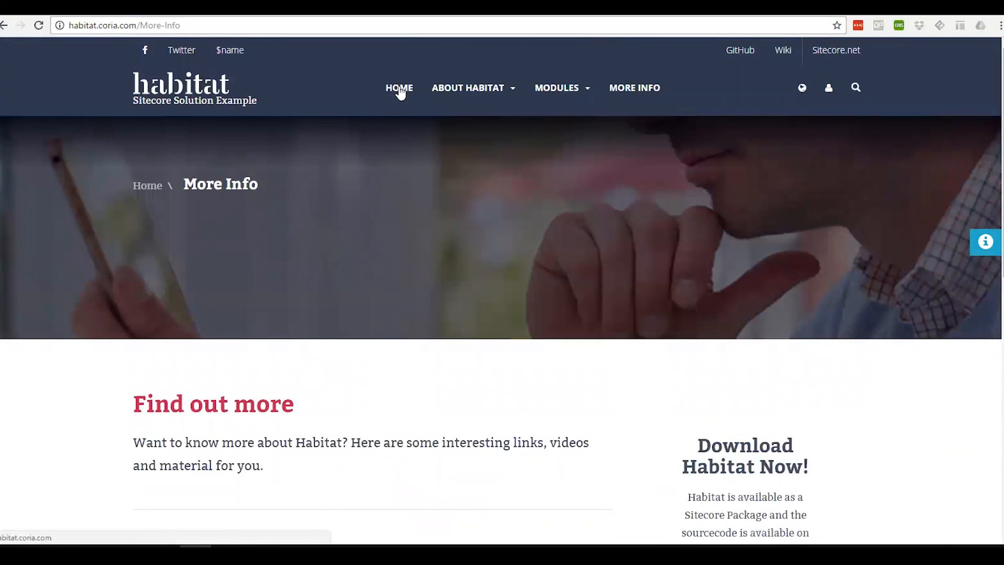
- Navigate to the Getting Started page and check the engagement values in the visit details panel
left_click(585, 92)
left_click(511, 93)
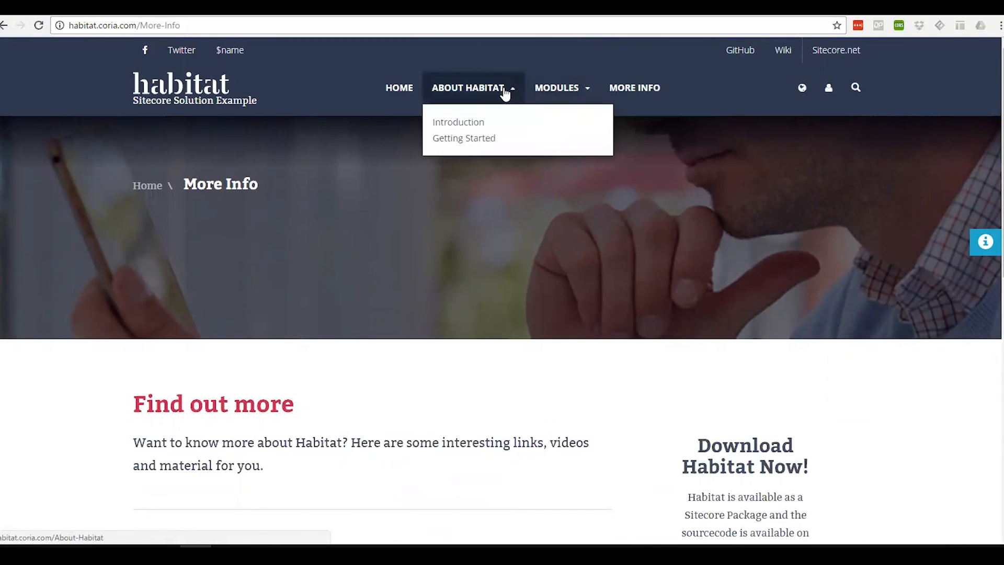
left_click(466, 138)
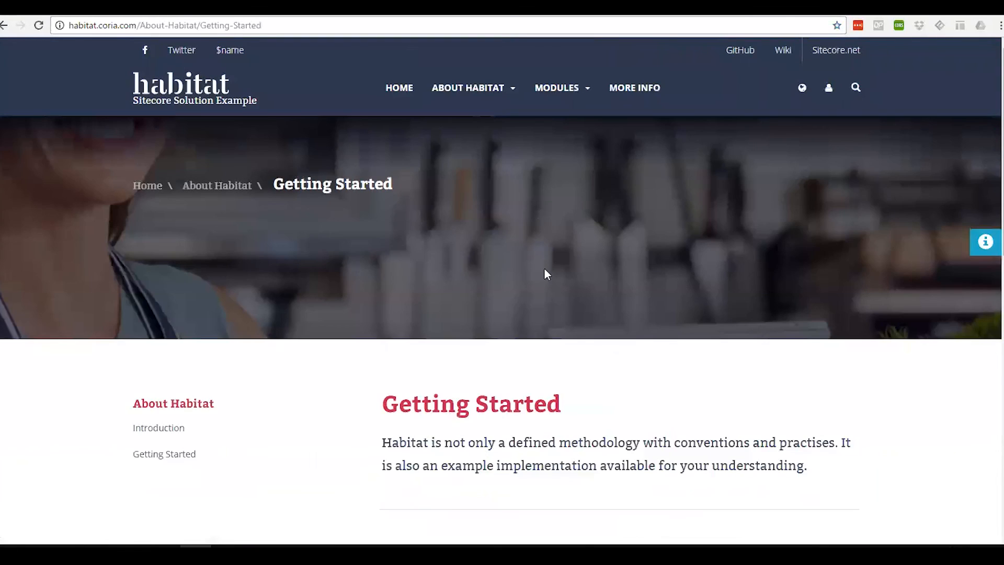
scroll(574, 350, "down", 2)
scroll(573, 350, "down", 8)
scroll(979, 113, "up", 10)
left_click(982, 250)
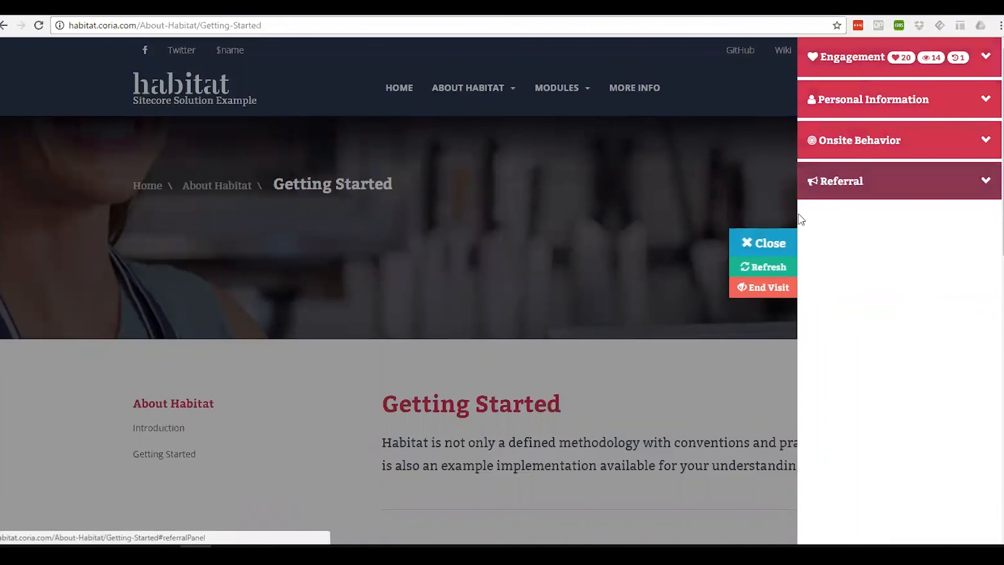
left_click(768, 245)
- Return to the home page and examine the teaser row below the carousel
left_click(399, 89)
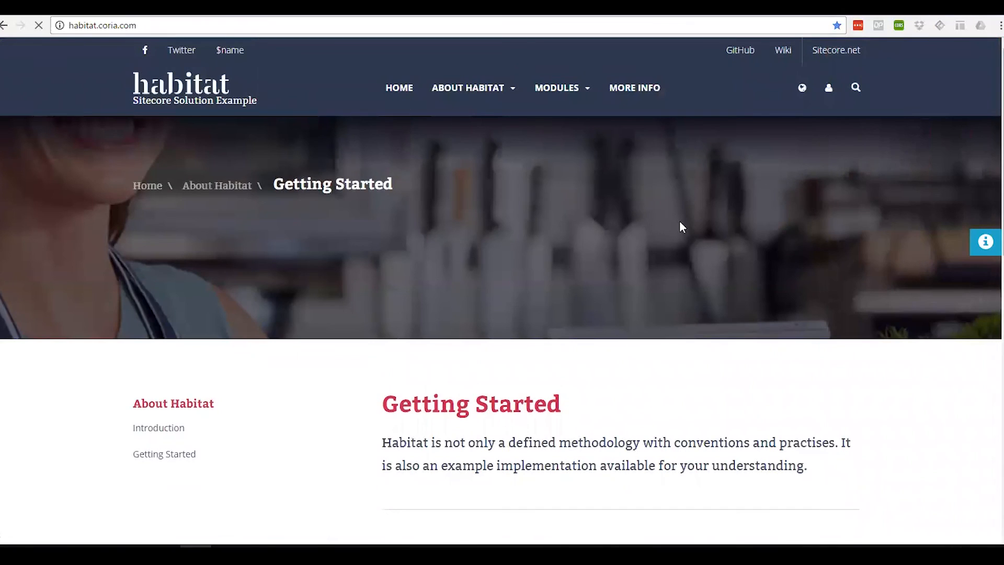
scroll(680, 220, "down", 3)
scroll(679, 222, "down", 3)
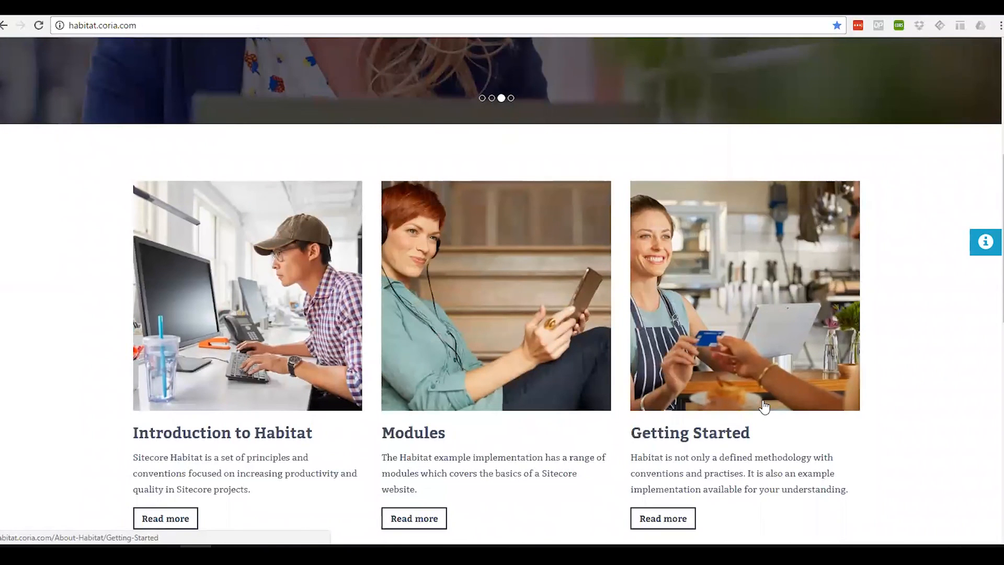
scroll(763, 403, "up", 6)
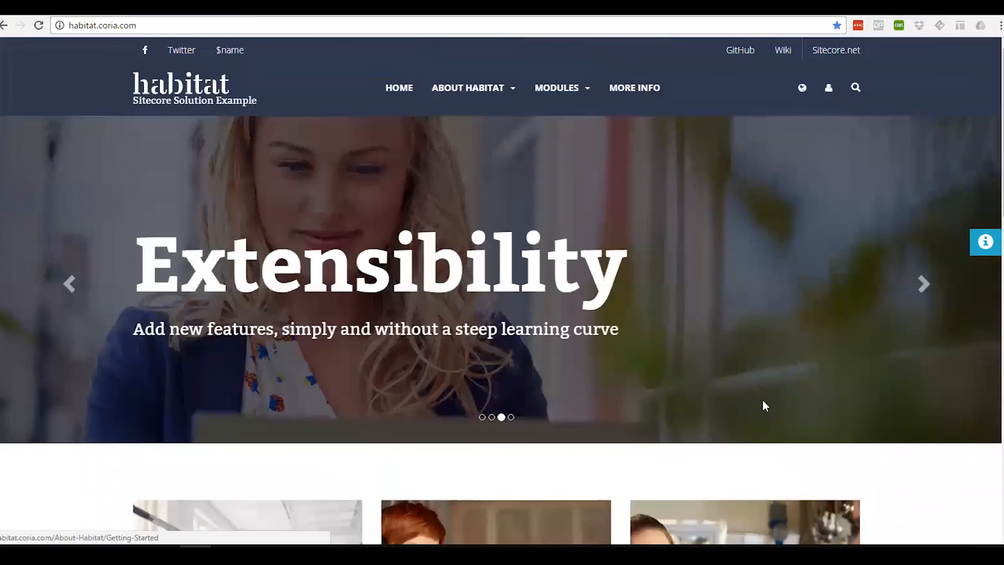
- Visit the More Info and Getting Started pages again, then check the engagement values in the visit details panel
left_click(631, 87)
left_click(496, 90)
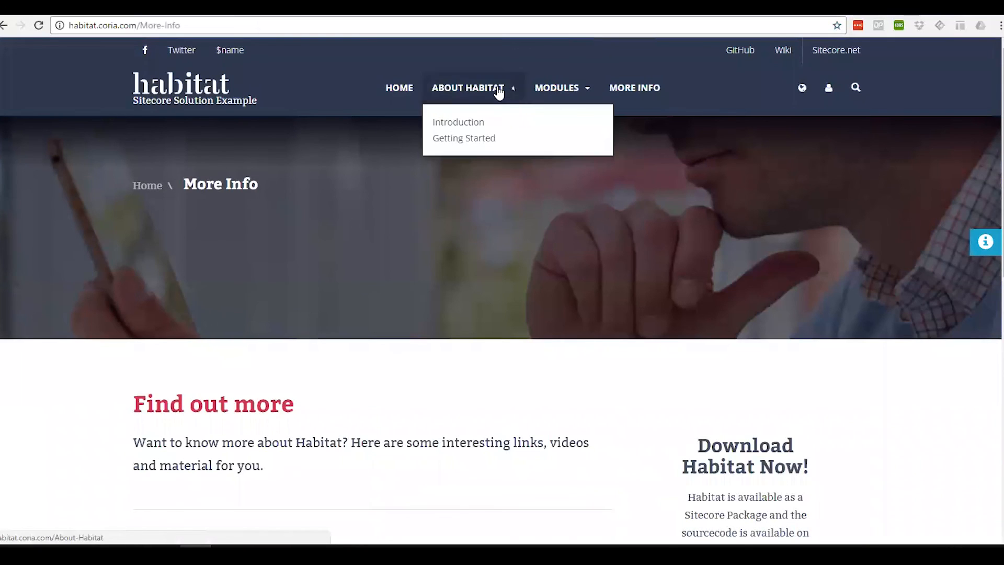
left_click(474, 140)
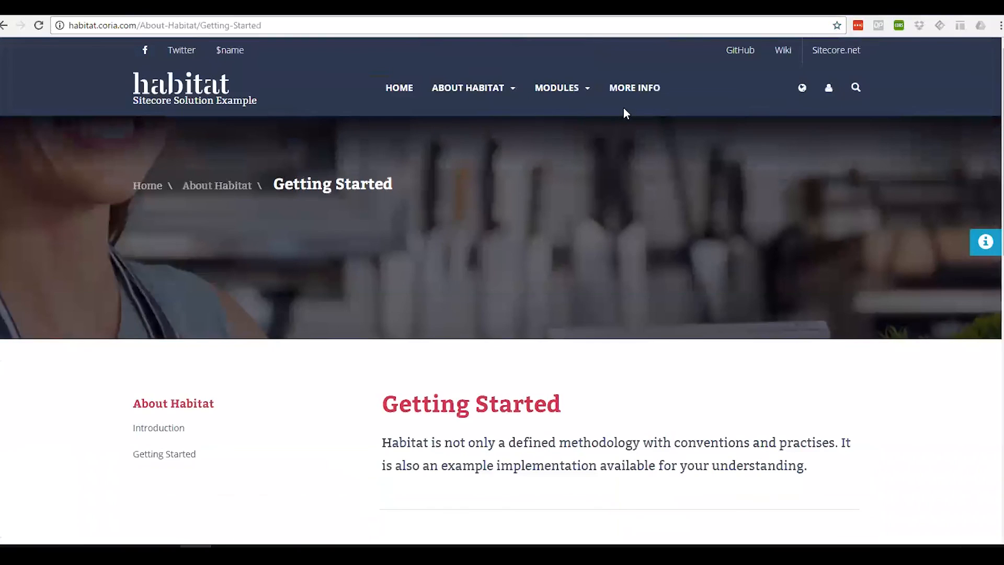
left_click(634, 92)
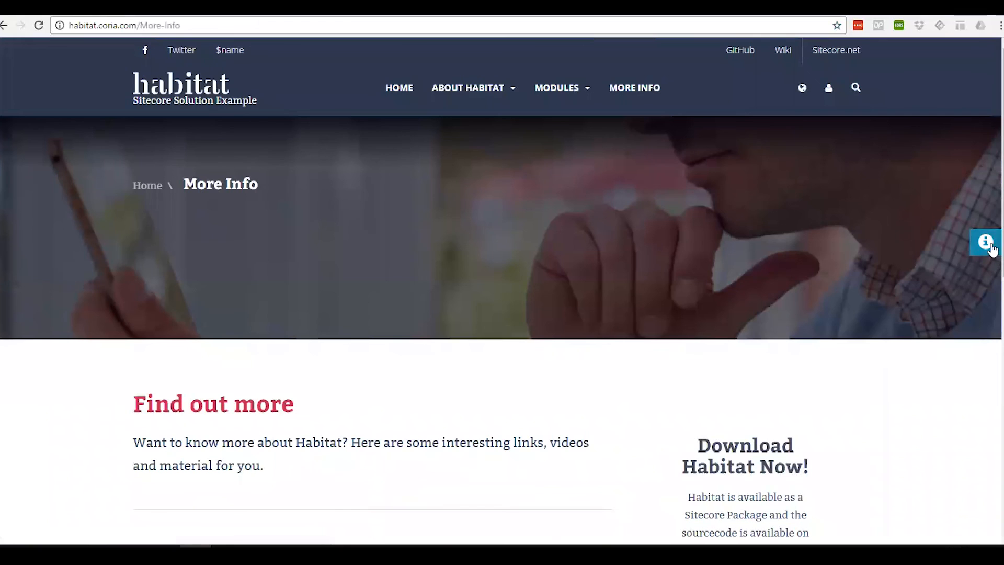
left_click(988, 243)
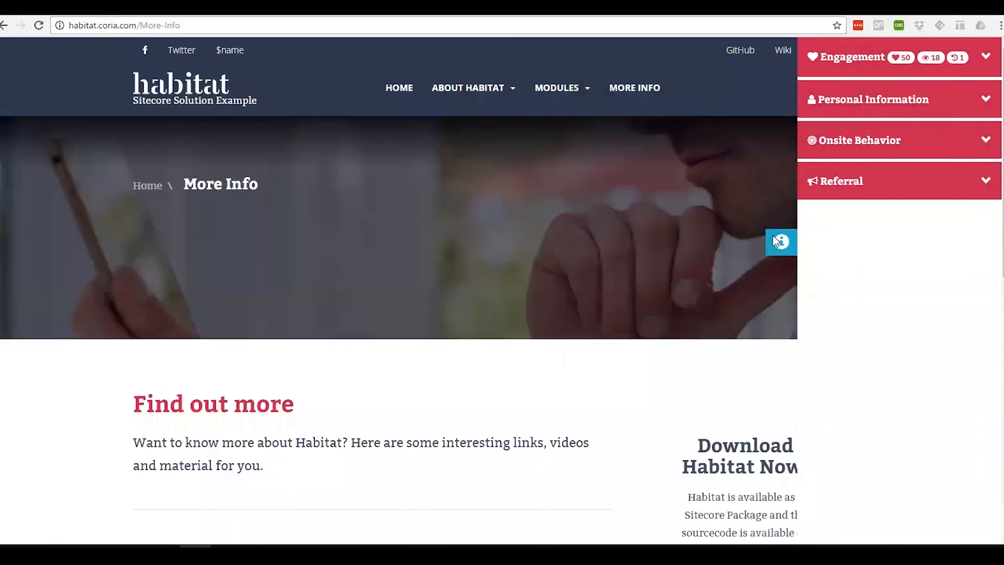
left_click(779, 241)
- Visit Getting Started once more, return home, and examine the personalized teaser and the engagement values
mouse_move(506, 108)
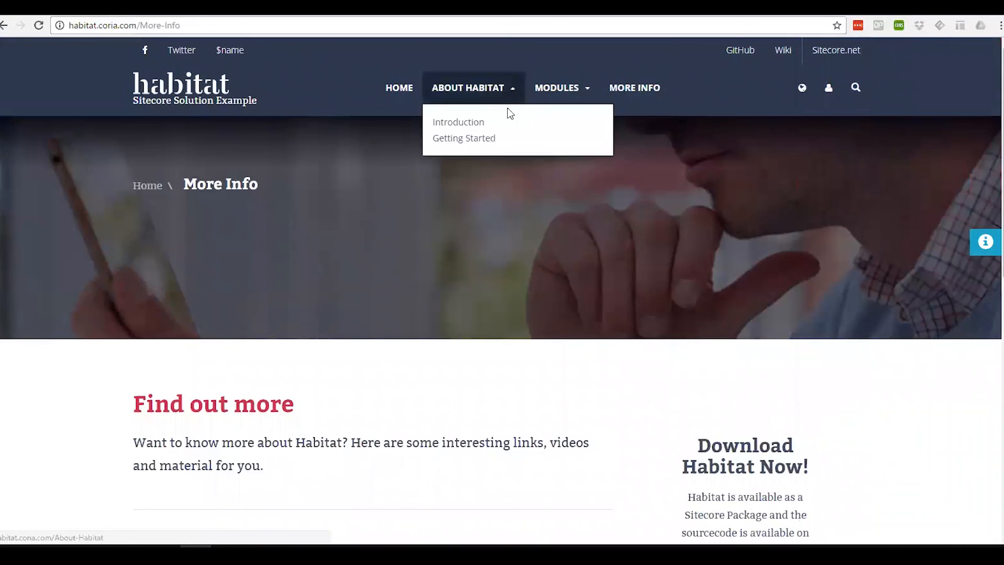
left_click(492, 141)
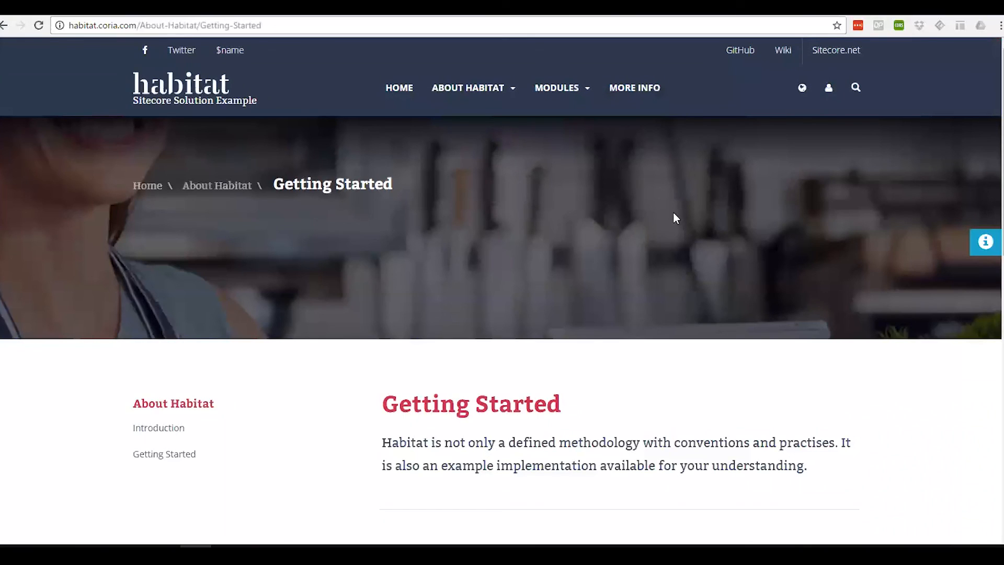
left_click(403, 90)
scroll(590, 274, "down", 6)
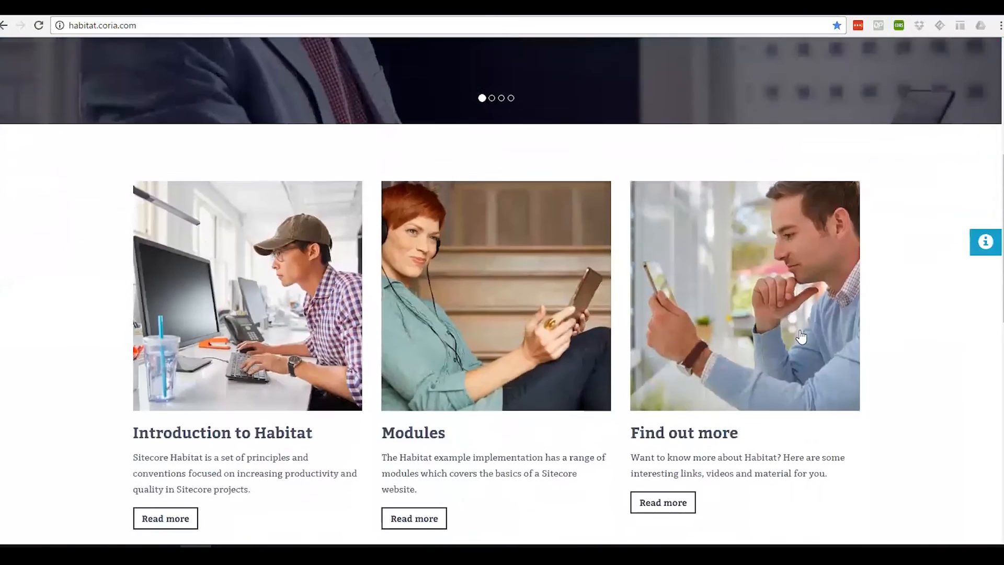
scroll(801, 337, "down", 2)
scroll(804, 330, "up", 1)
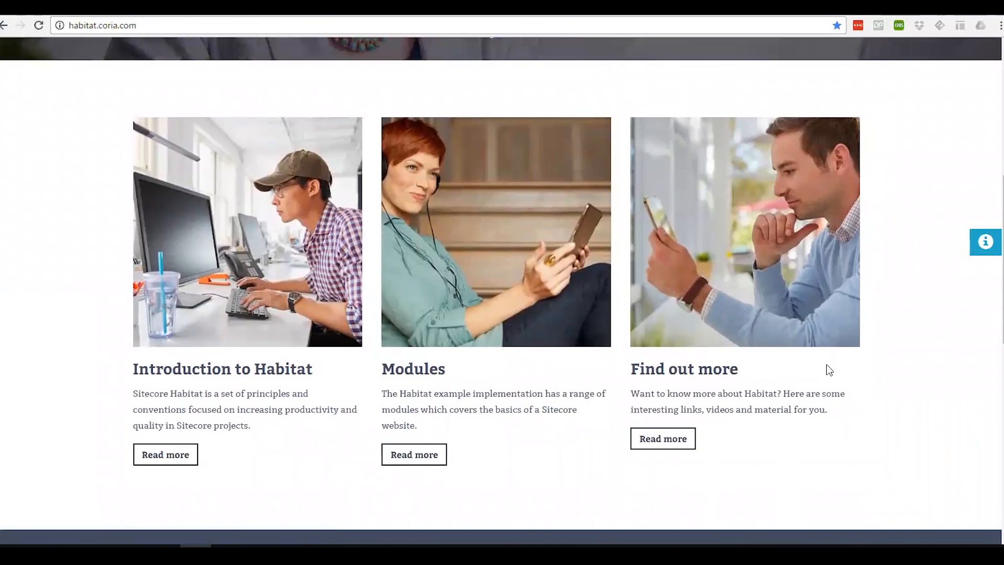
left_click(985, 242)
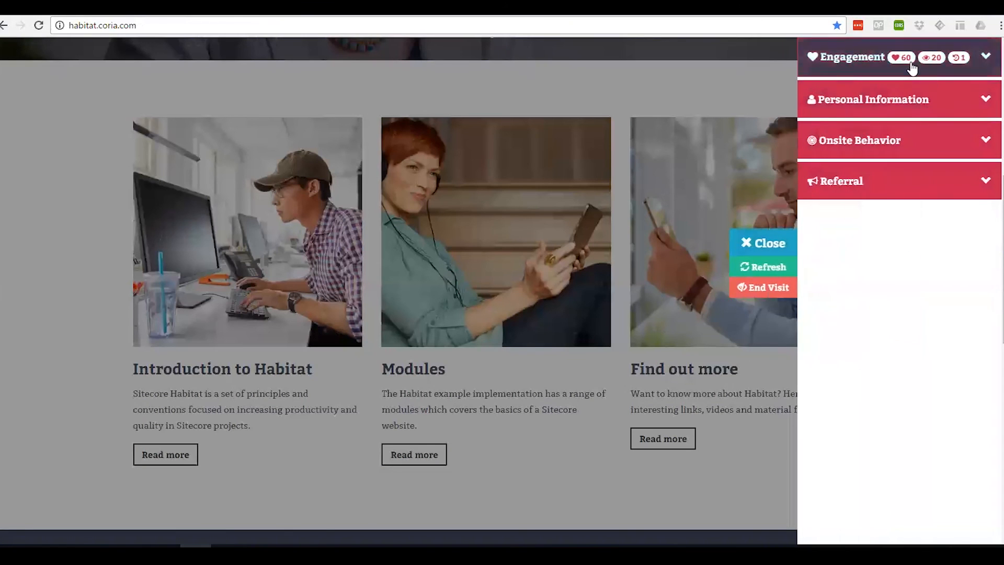
left_click(781, 243)
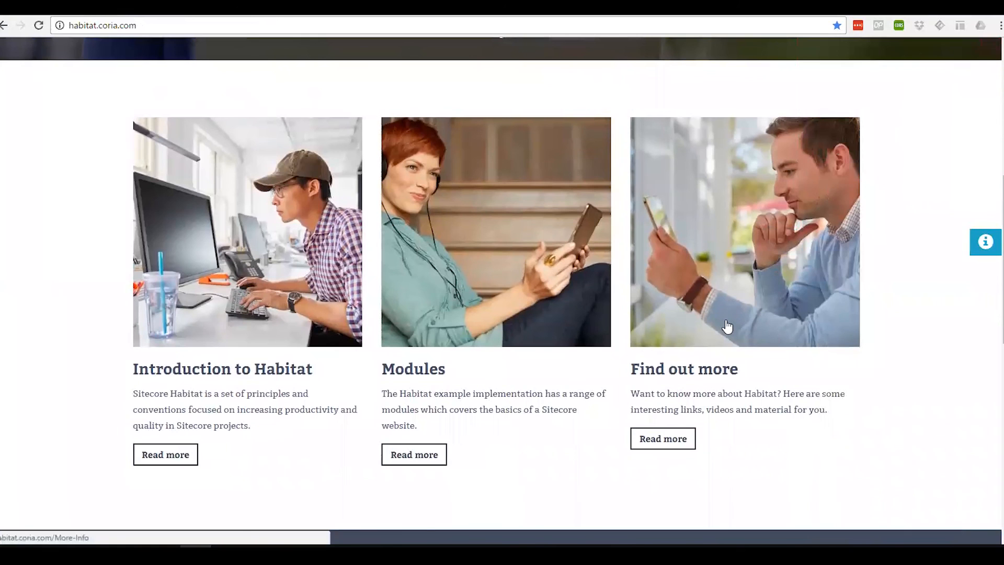